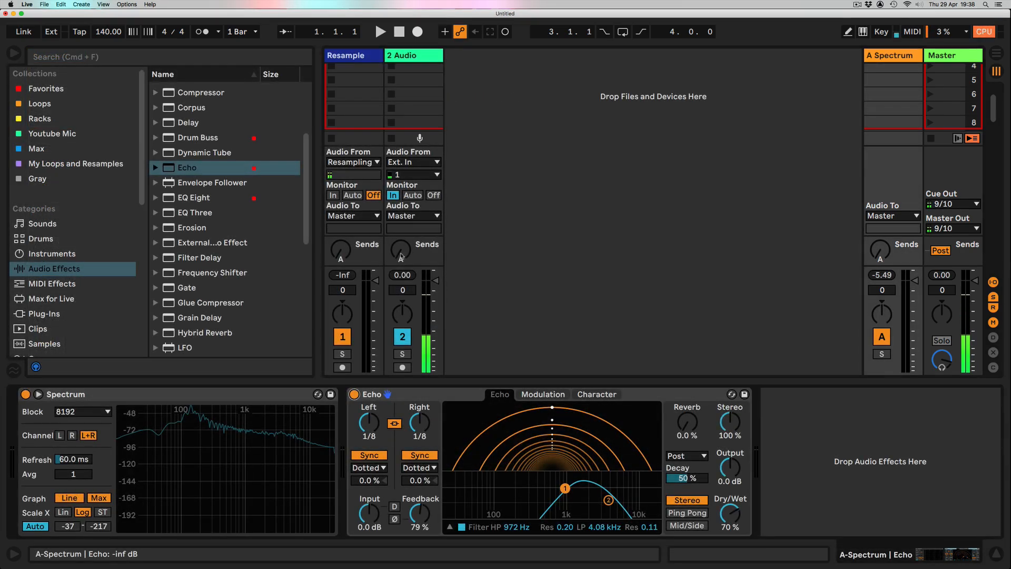
Turn up send A on the 2 Audio track and adjust the feedback of the Echo on the return track
{"action": "left_click_drag", "start_coordinate": [400, 250], "coordinate": [401, 232]}
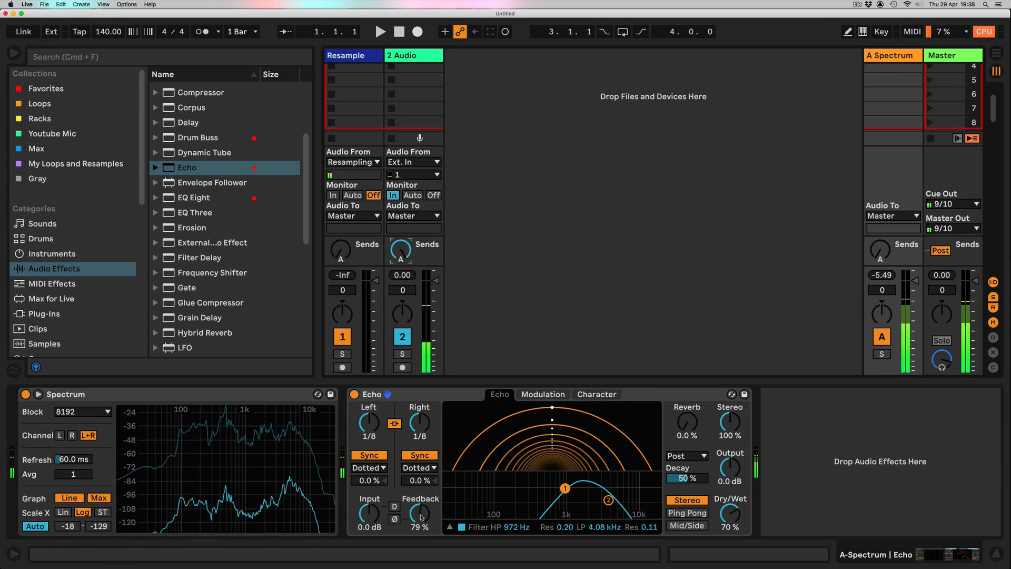
{"action": "left_click", "coordinate": [419, 513]}
{"action": "left_click_drag", "start_coordinate": [420, 513], "coordinate": [419, 566]}
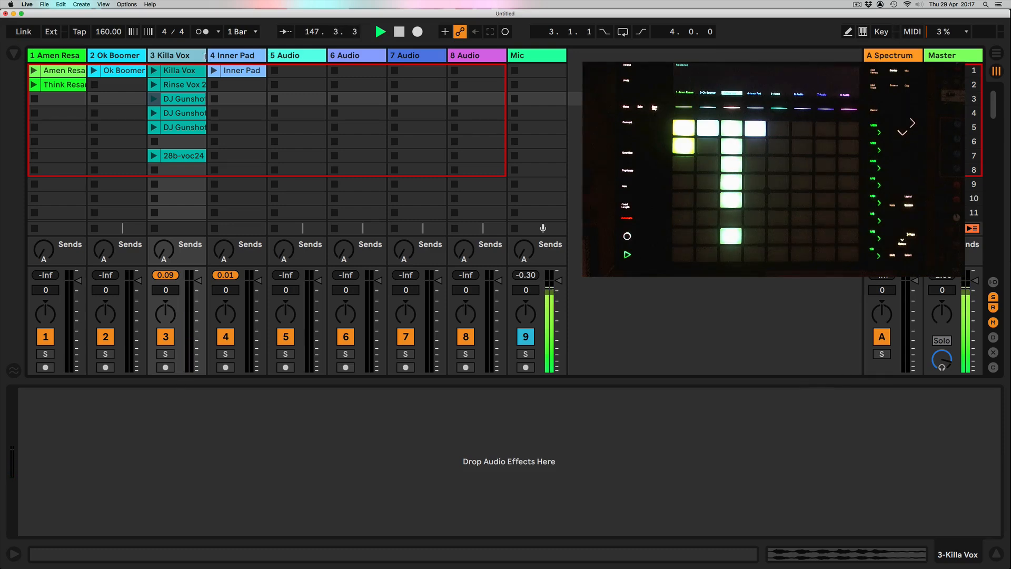
Resize the 3 Killa Vox track so it is slightly wider and shows more of its clip names
{"action": "left_click_drag", "start_coordinate": [207, 57], "coordinate": [357, 61]}
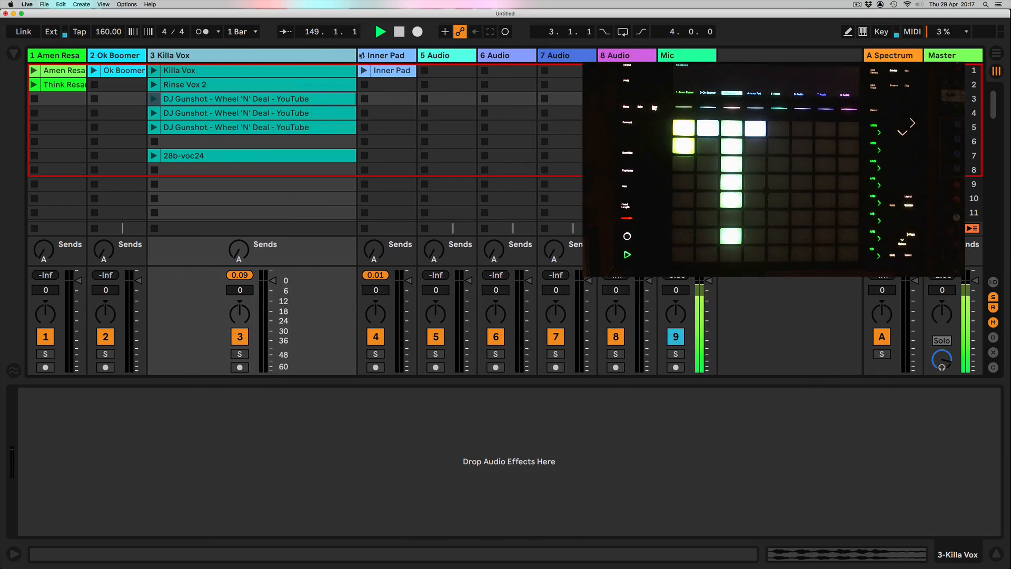
{"action": "left_click_drag", "start_coordinate": [357, 56], "coordinate": [220, 63]}
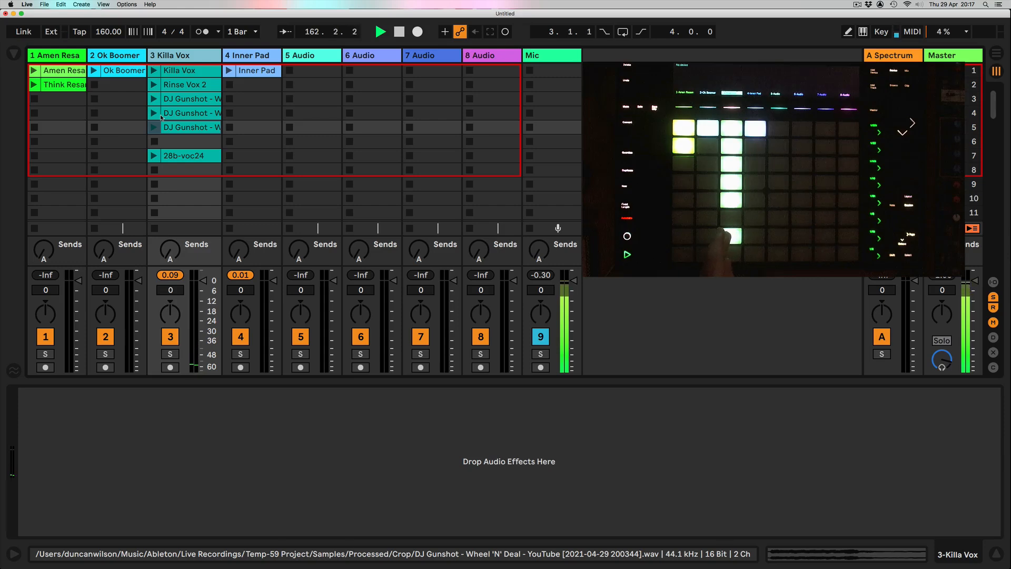
Open the 28b-voc24 clip, transpose it to 5 semitones, and stop the Killa Vox track's playback
{"action": "scroll", "coordinate": [161, 117], "scroll_direction": "down", "scroll_amount": 1}
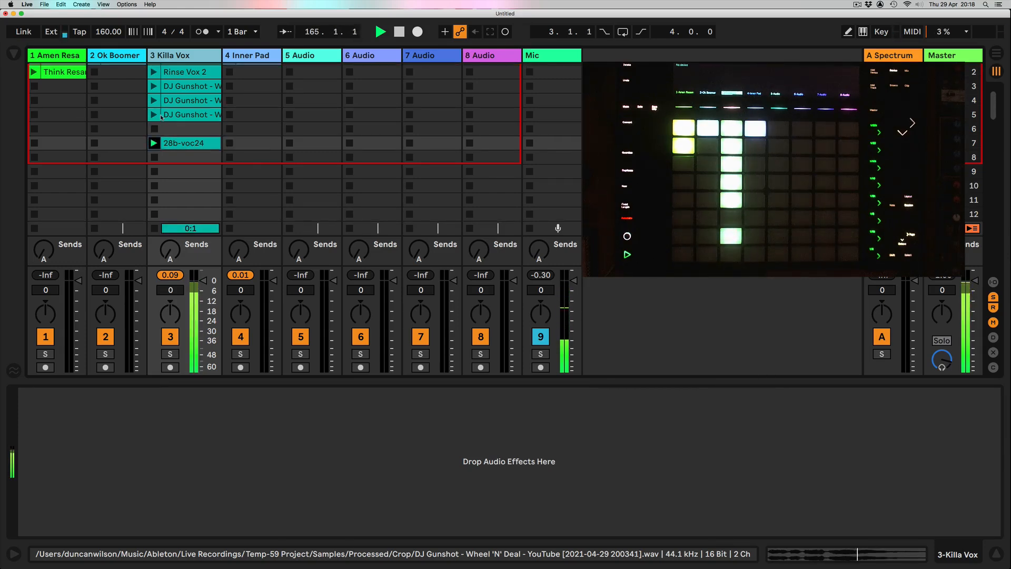
{"action": "double_click", "coordinate": [184, 143]}
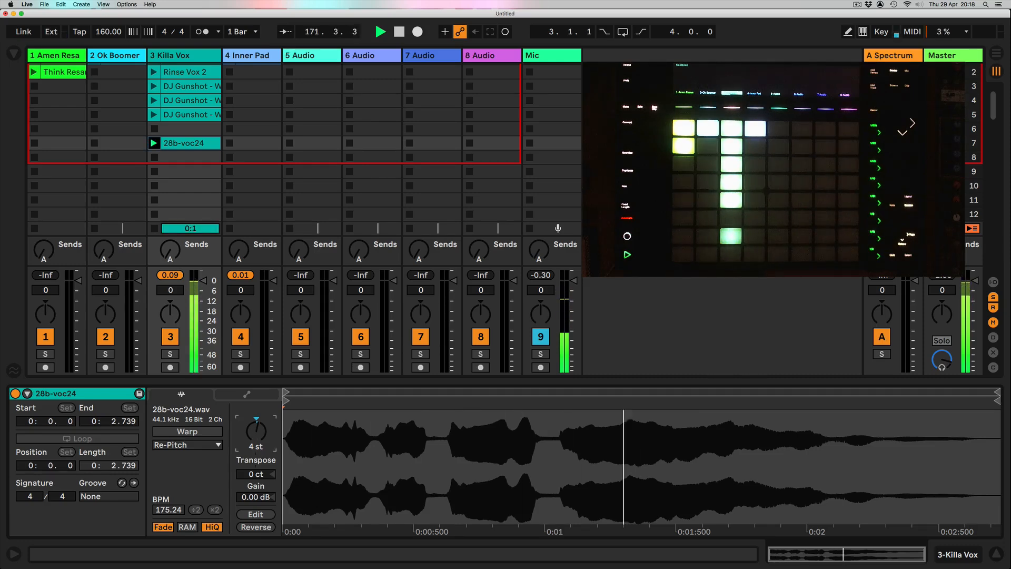
{"action": "left_click_drag", "start_coordinate": [255, 435], "coordinate": [255, 432]}
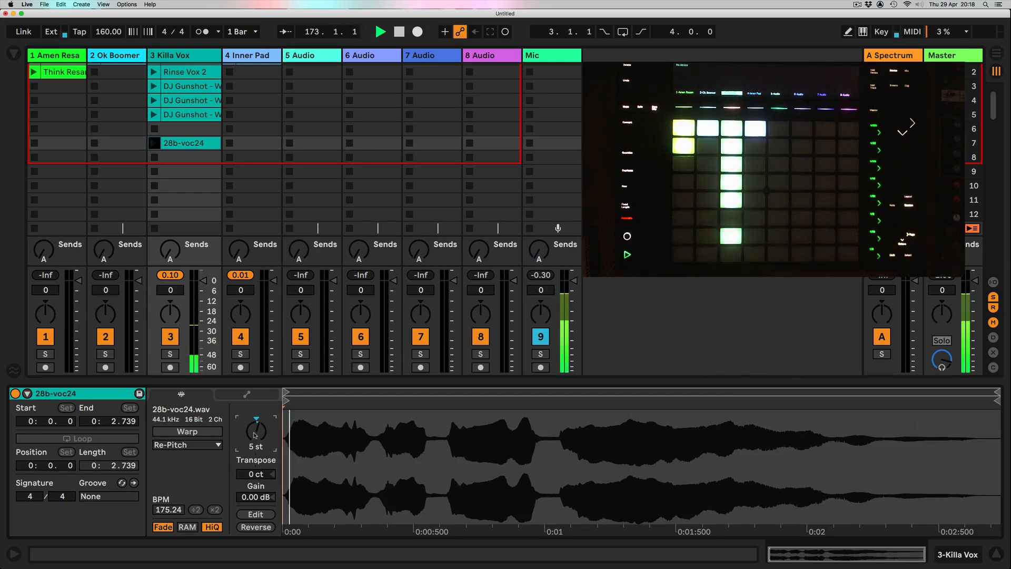
{"action": "left_click", "coordinate": [154, 229]}
{"action": "left_click", "coordinate": [121, 76]}
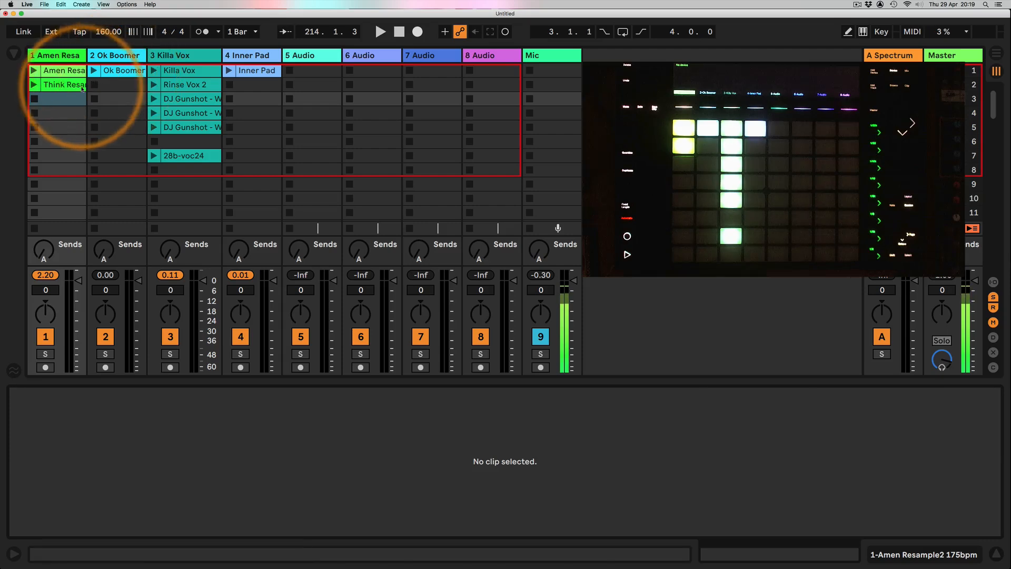
Move the Think Resample clip to track 5 and the Amen Resample2 clip to scene 8 of track 1
{"action": "left_click_drag", "start_coordinate": [61, 86], "coordinate": [297, 86]}
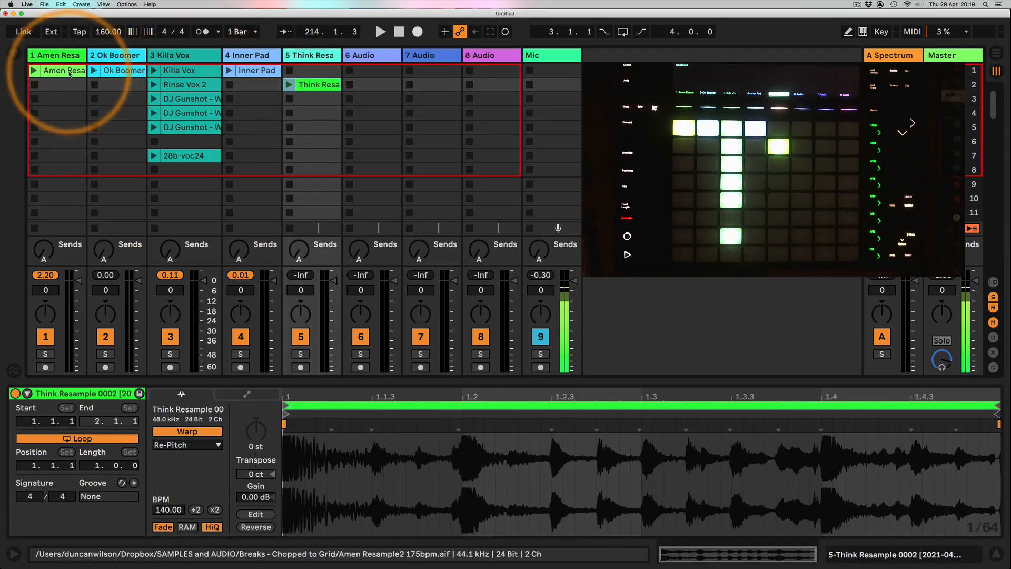
{"action": "left_click", "coordinate": [70, 72]}
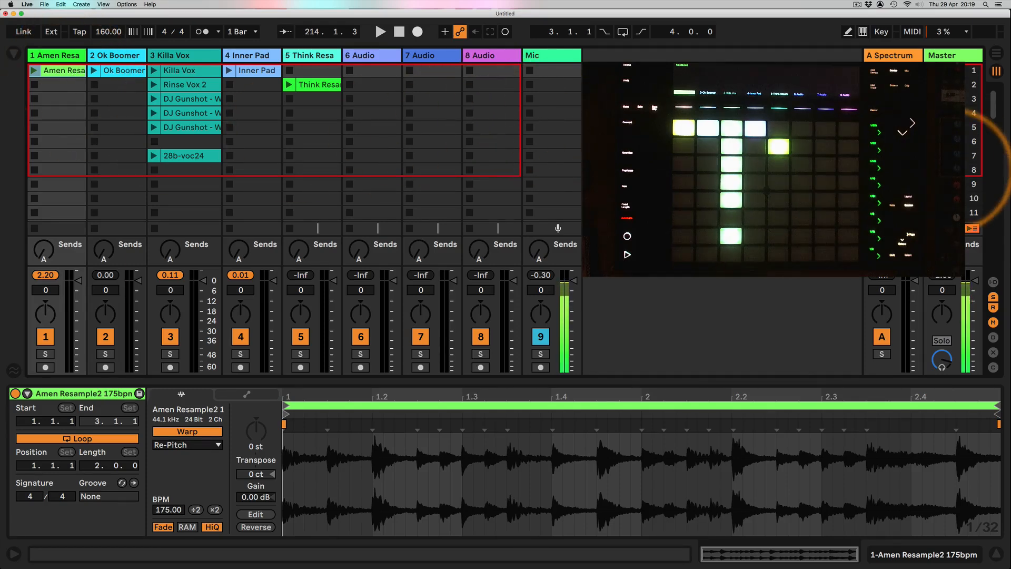
{"action": "left_click", "coordinate": [973, 169]}
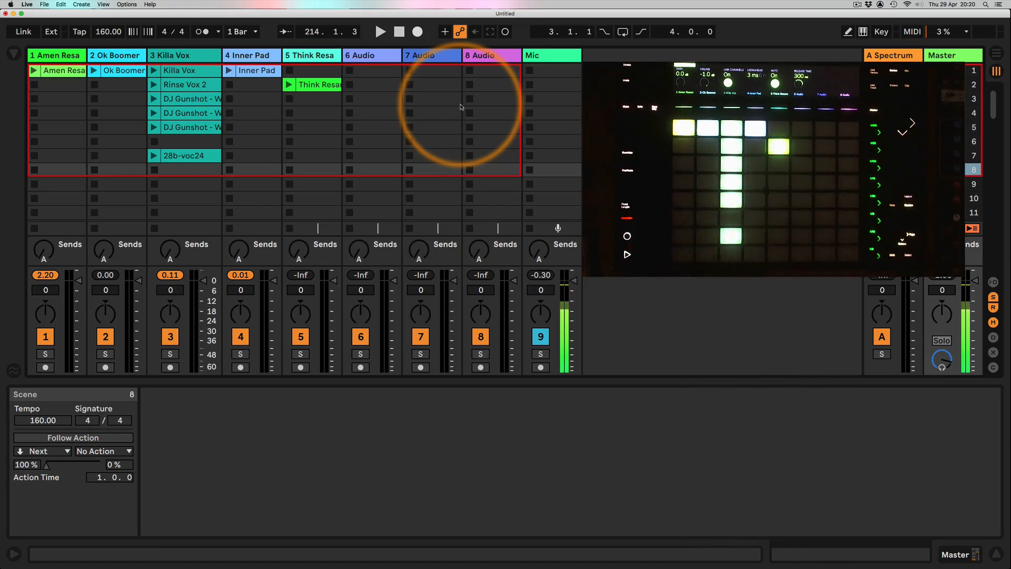
{"action": "left_click_drag", "start_coordinate": [63, 70], "coordinate": [63, 169]}
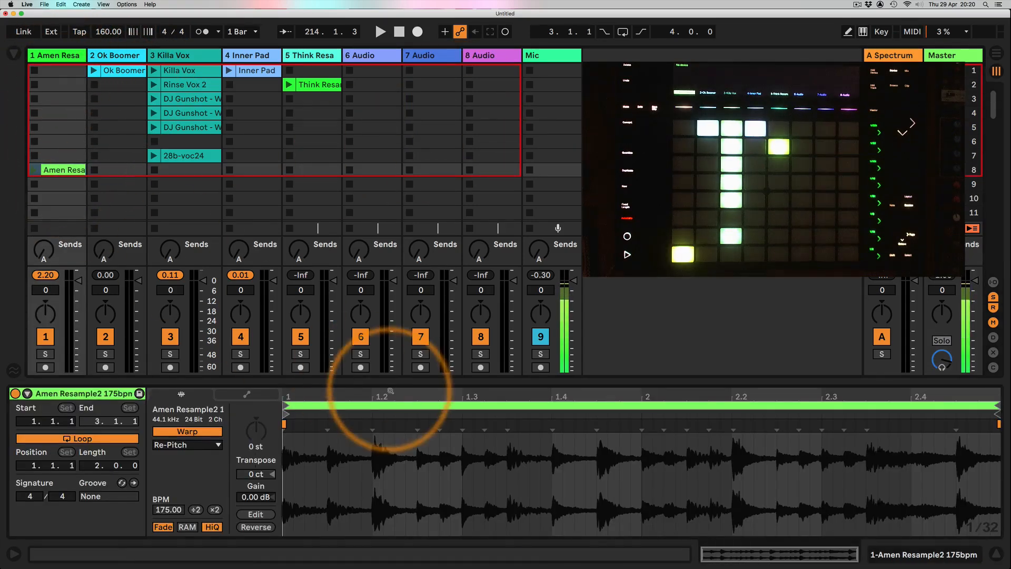
Loop the Amen Resample2 clip from 1.3.3 to 2.3.3 and start playback
{"action": "left_click_drag", "start_coordinate": [505, 445], "coordinate": [864, 476]}
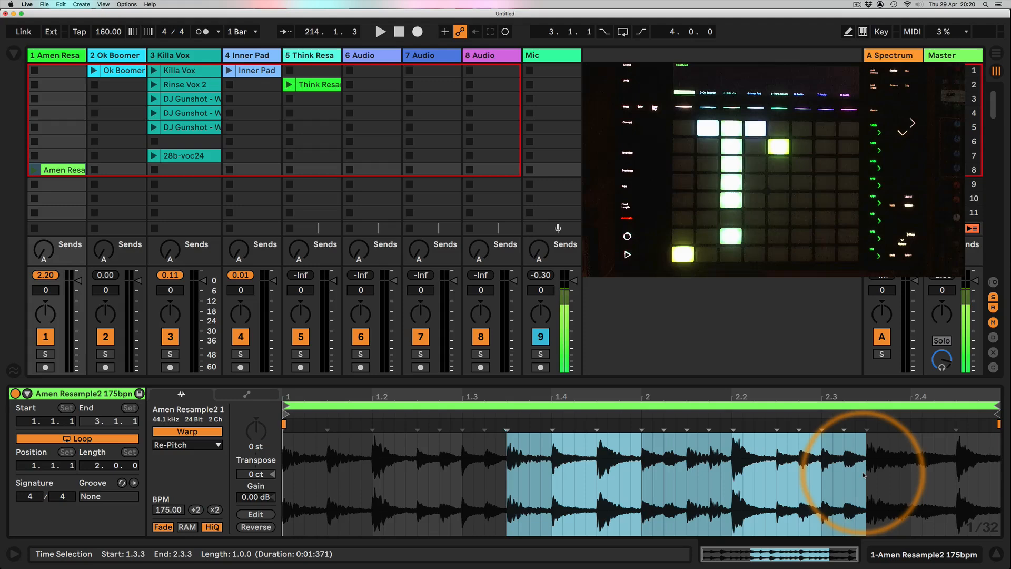
{"action": "key", "text": "super+l"}
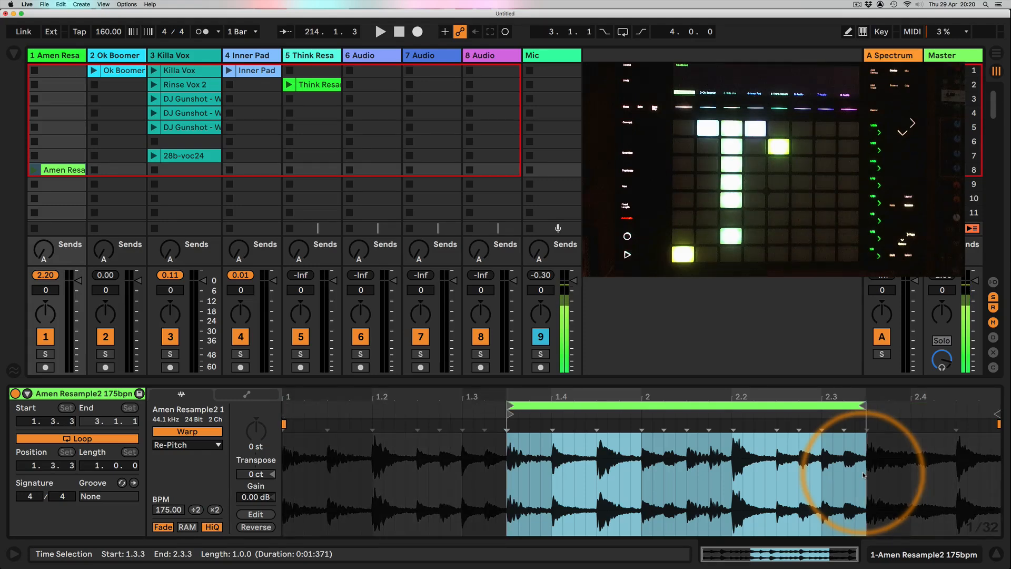
{"action": "key", "text": "space"}
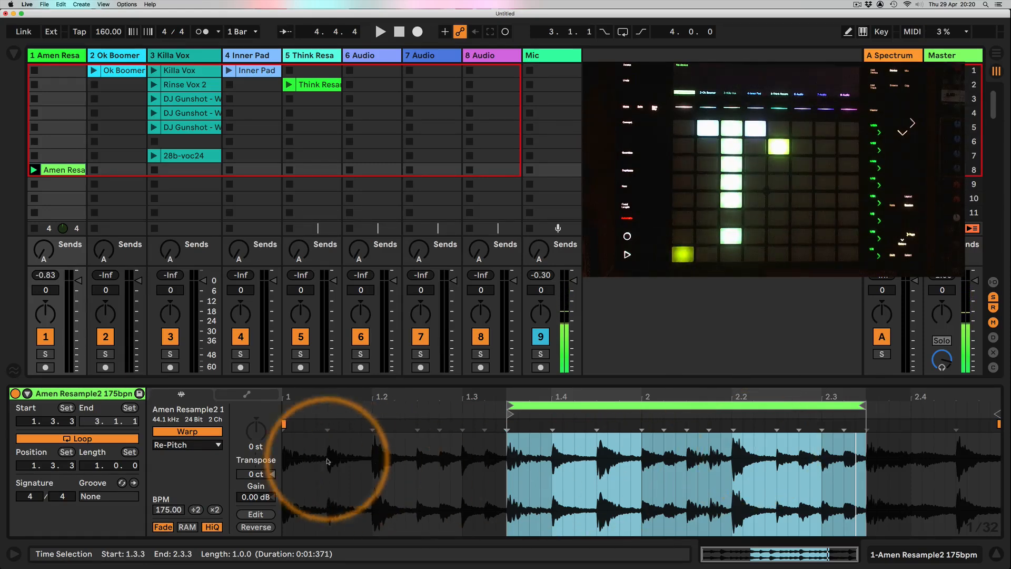
Show the Amen Resample2 clip's launch settings and set its launch quantization to 1/8
{"action": "left_click", "coordinate": [27, 394]}
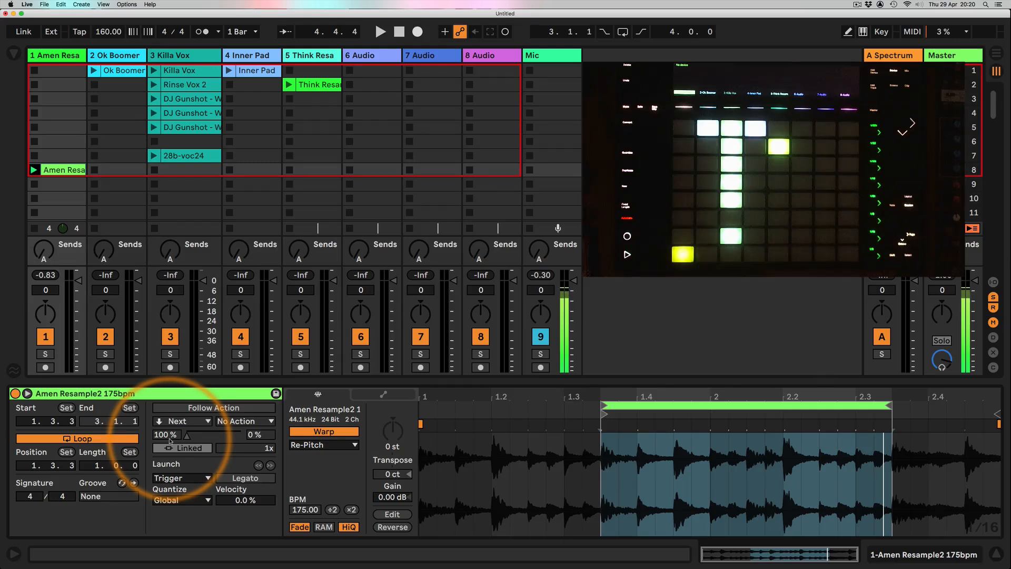
{"action": "left_click", "coordinate": [242, 31]}
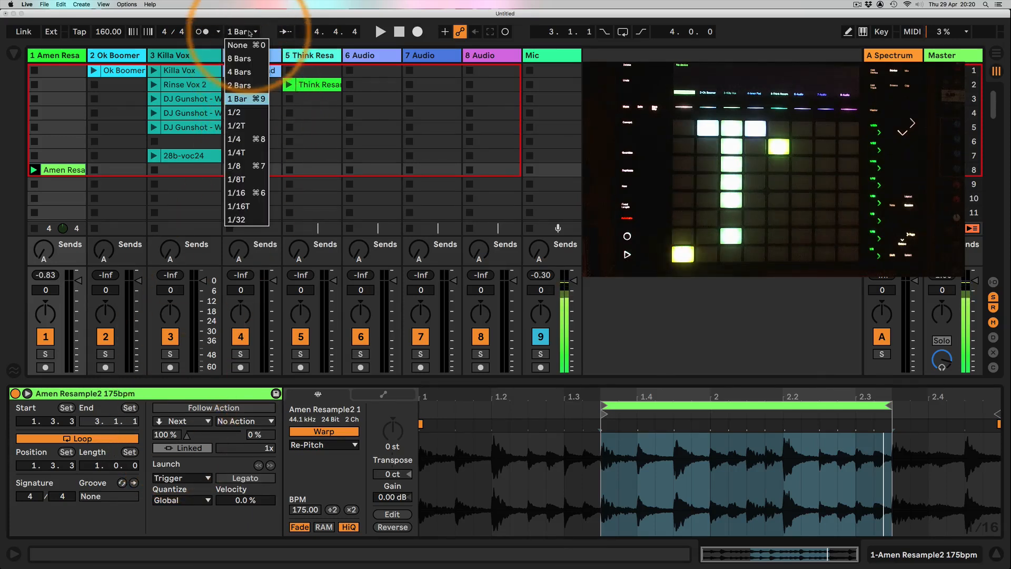
{"action": "left_click", "coordinate": [250, 33]}
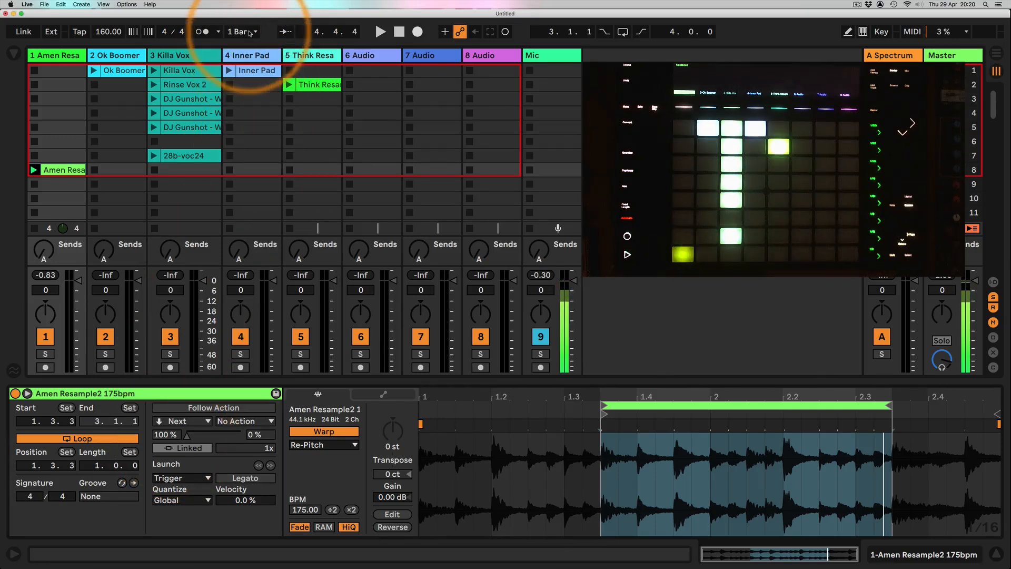
{"action": "left_click", "coordinate": [191, 502]}
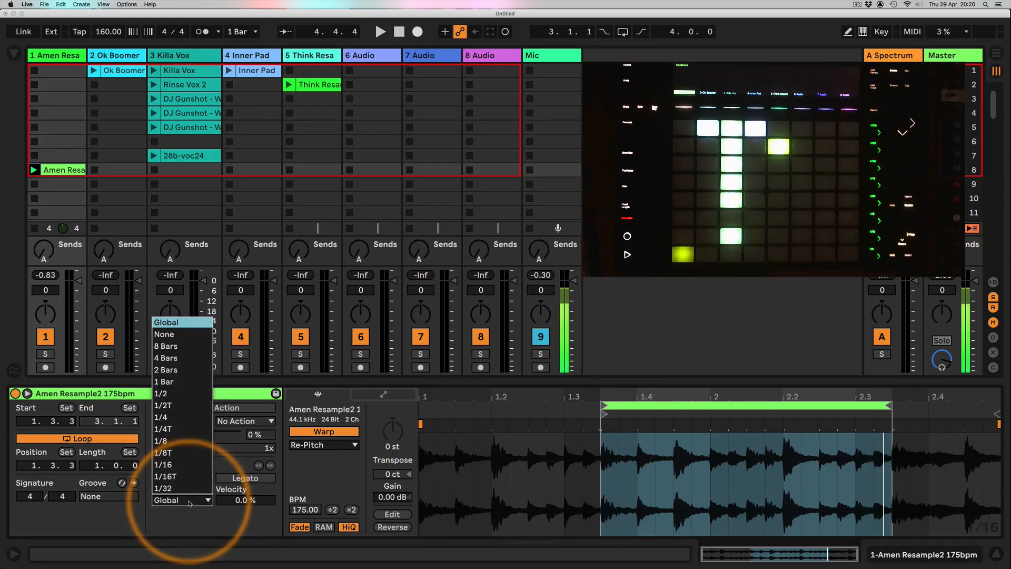
{"action": "left_click", "coordinate": [182, 441]}
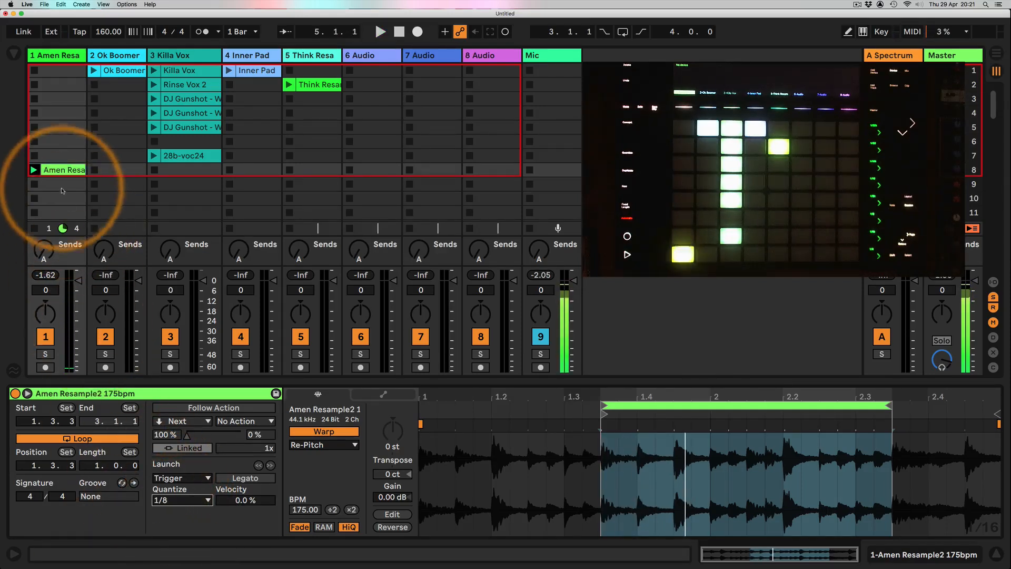
Copy the Amen clip from scene 8 to scene 7 and loop the copy from 1.4.3 to 2.2.1
{"action": "left_click_drag", "start_coordinate": [65, 171], "coordinate": [67, 156]}
{"action": "left_click_drag", "start_coordinate": [673, 453], "coordinate": [780, 456]}
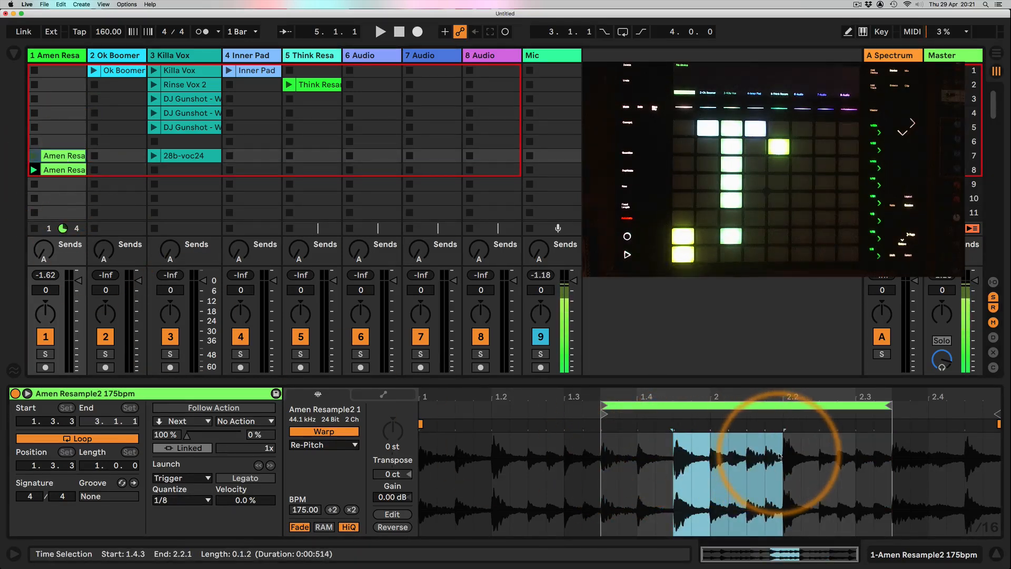
{"action": "key", "text": "super+l"}
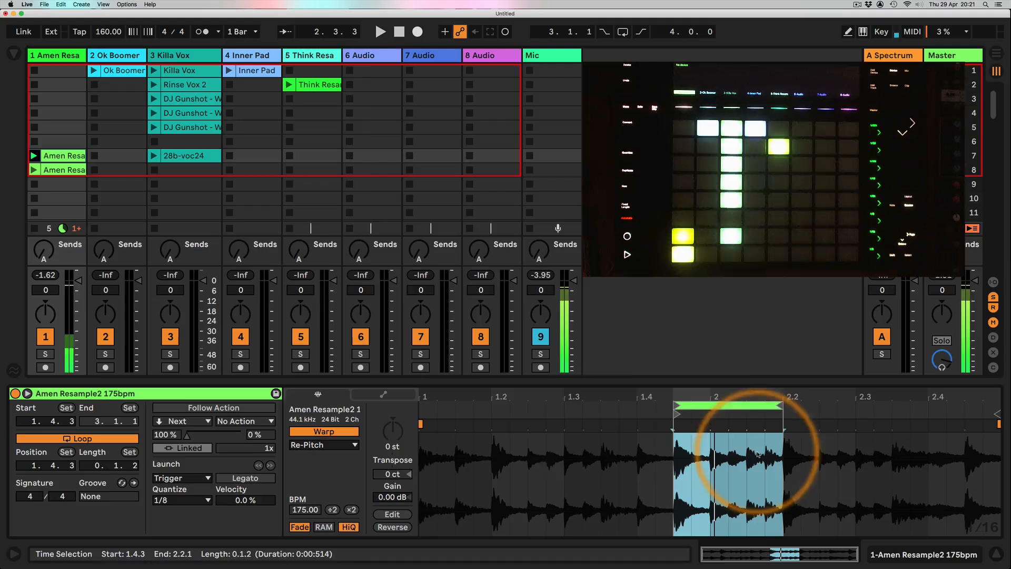
Copy the scene 7 Amen clip to scene 6 and loop the copy from 2.2.1 with a length of 0.1.2
{"action": "left_click", "coordinate": [64, 155]}
{"action": "left_click_drag", "start_coordinate": [65, 156], "coordinate": [65, 143]}
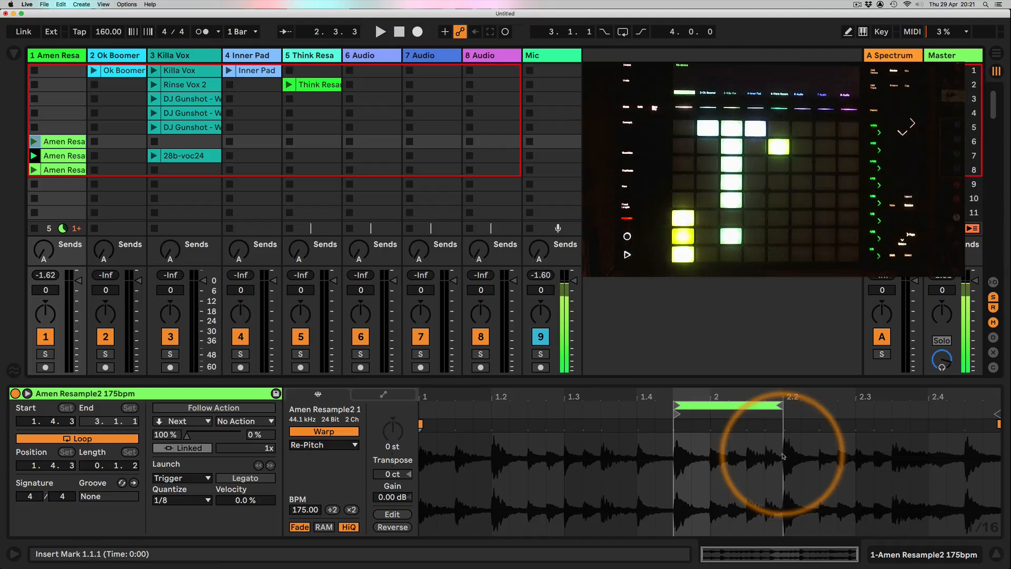
{"action": "left_click_drag", "start_coordinate": [782, 456], "coordinate": [891, 463]}
{"action": "key", "text": "super+l"}
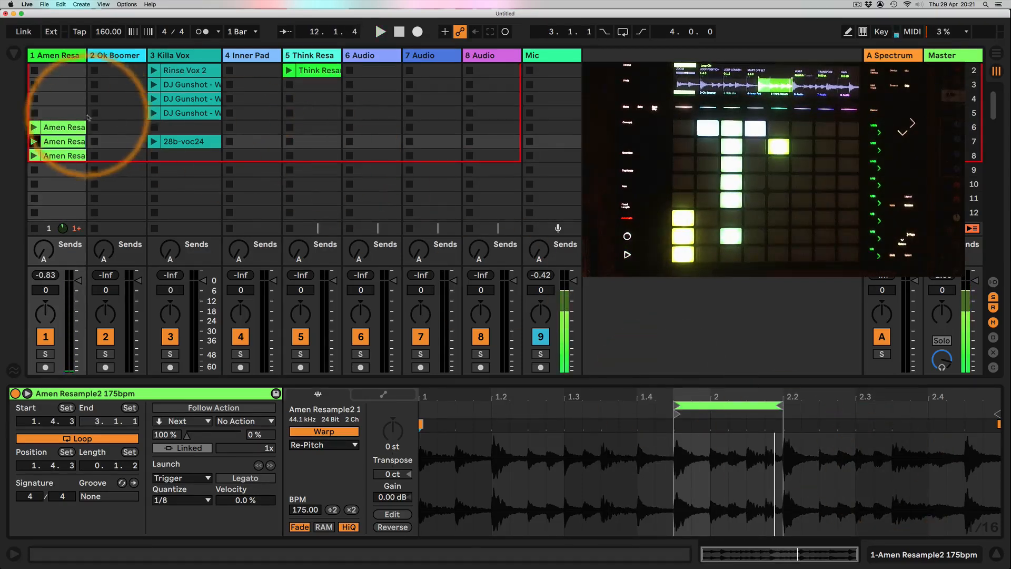
Copy the scene 6 Amen clip to scene 5 and loop the copy from 2.3.3 to 2.4.3
{"action": "left_click", "coordinate": [59, 128]}
{"action": "left_click_drag", "start_coordinate": [59, 128], "coordinate": [61, 113]}
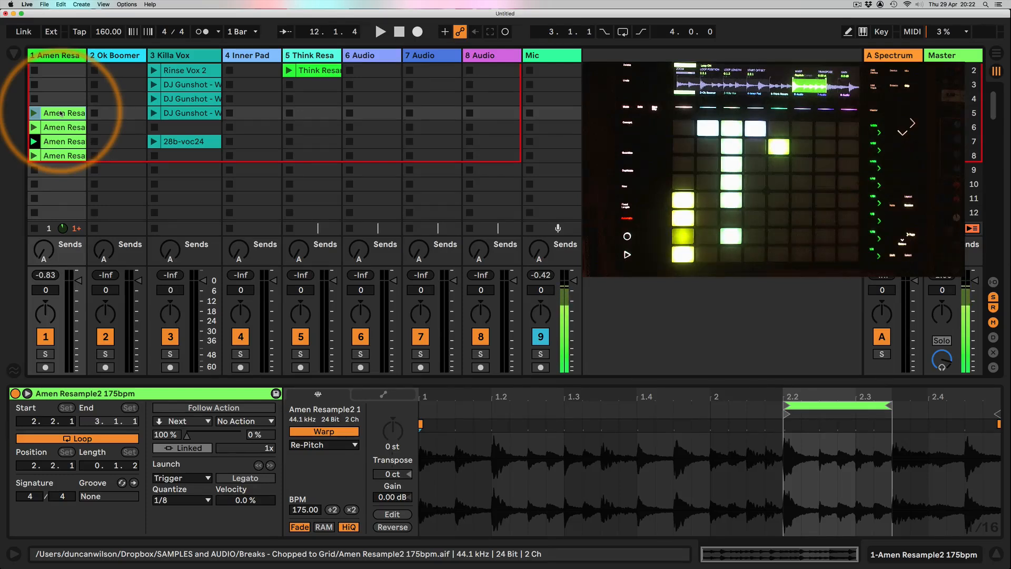
{"action": "left_click_drag", "start_coordinate": [893, 459], "coordinate": [964, 461]}
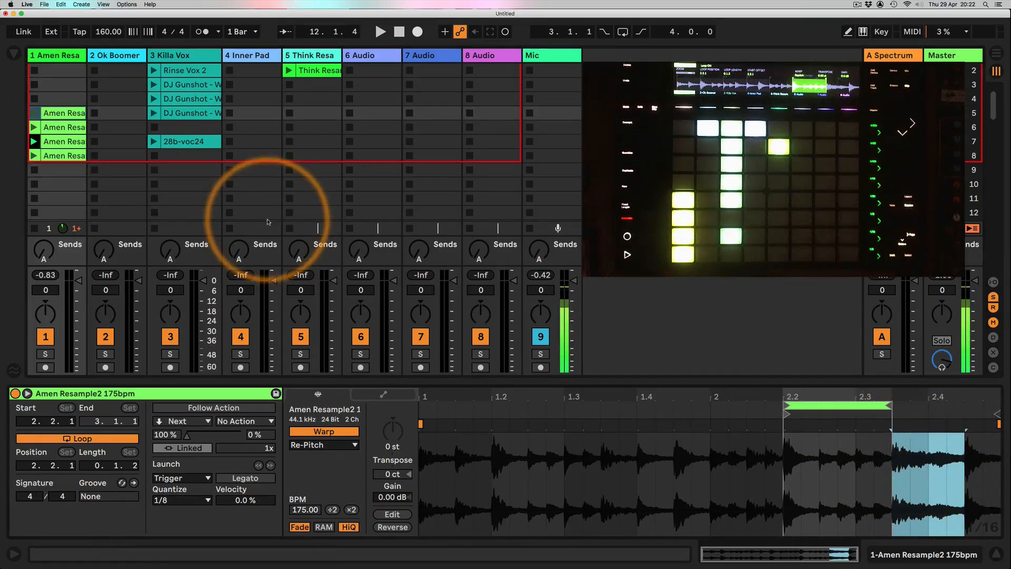
{"action": "left_click", "coordinate": [68, 113]}
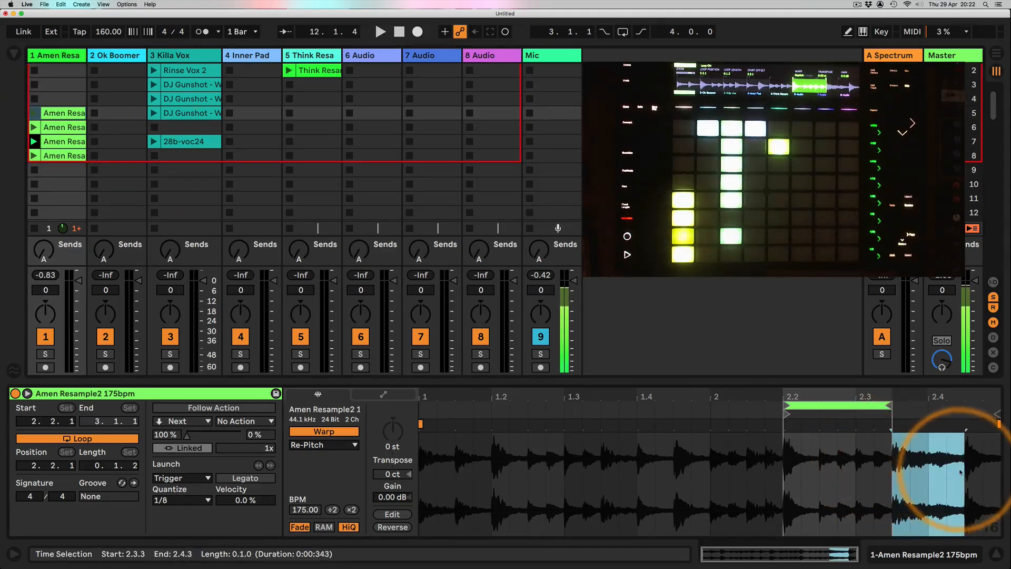
{"action": "key", "text": "super+l"}
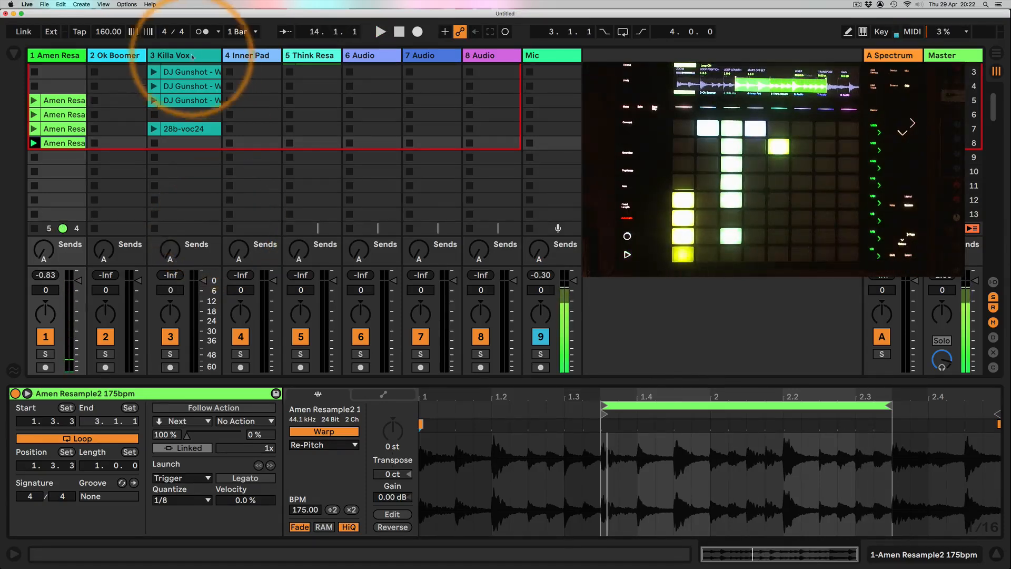
Move the Ok Boomer clip to scene 8 of track 2 and set its launch quantization to 1/8
{"action": "scroll", "coordinate": [79, 126], "scroll_direction": "up", "scroll_amount": 2}
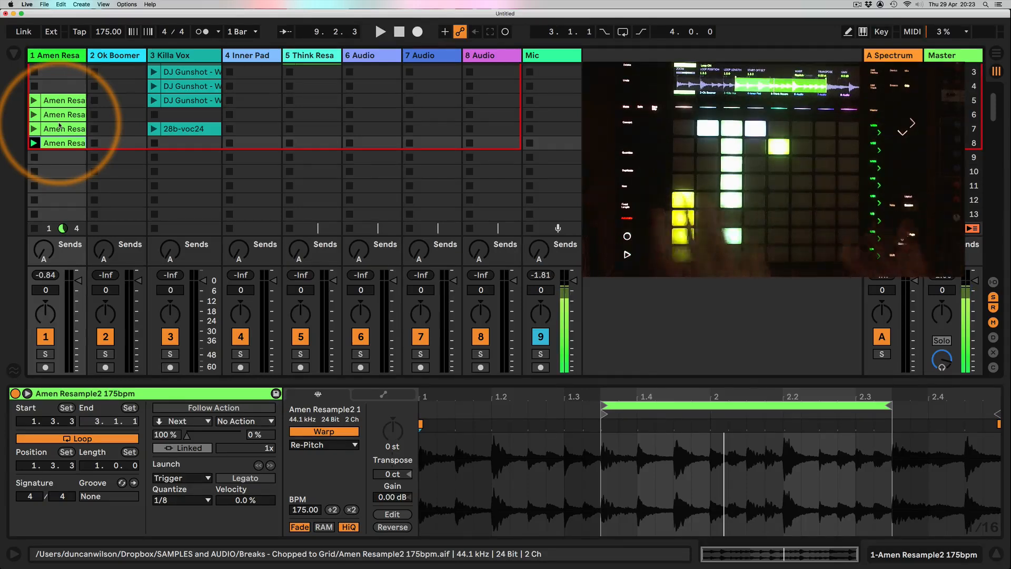
{"action": "scroll", "coordinate": [69, 126], "scroll_direction": "up", "scroll_amount": 2}
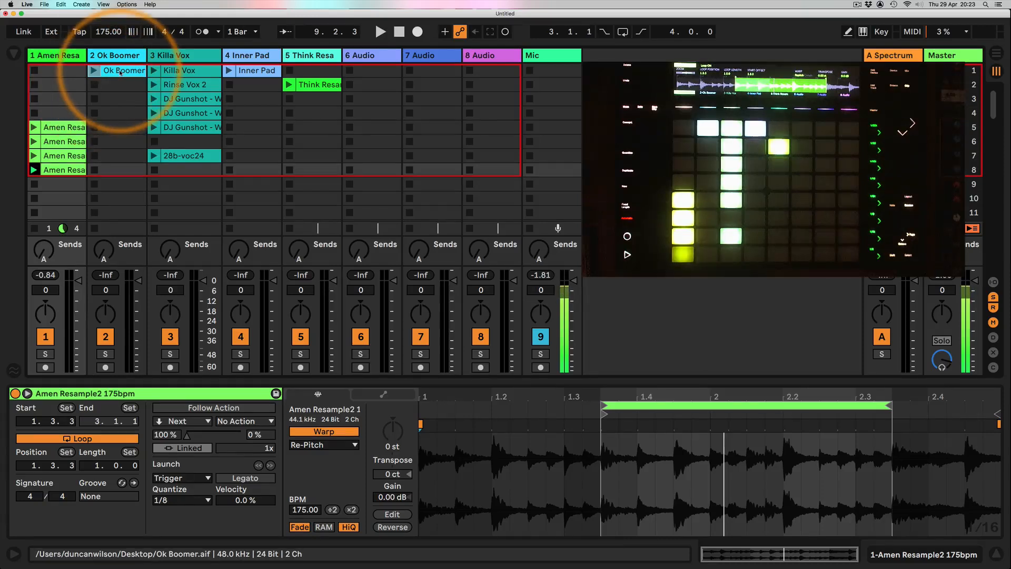
{"action": "left_click_drag", "start_coordinate": [119, 75], "coordinate": [122, 170]}
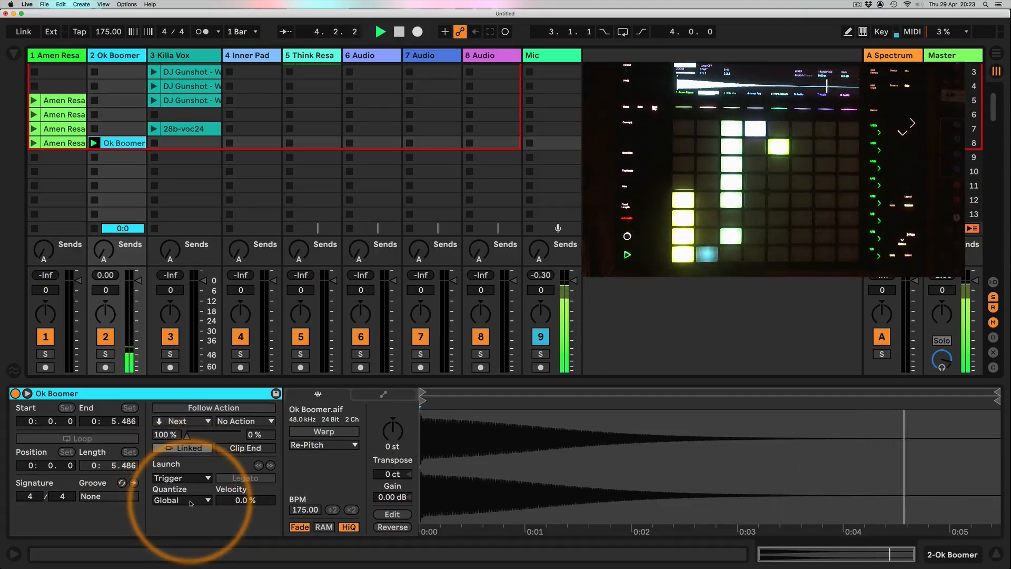
{"action": "left_click_drag", "start_coordinate": [190, 503], "coordinate": [177, 460]}
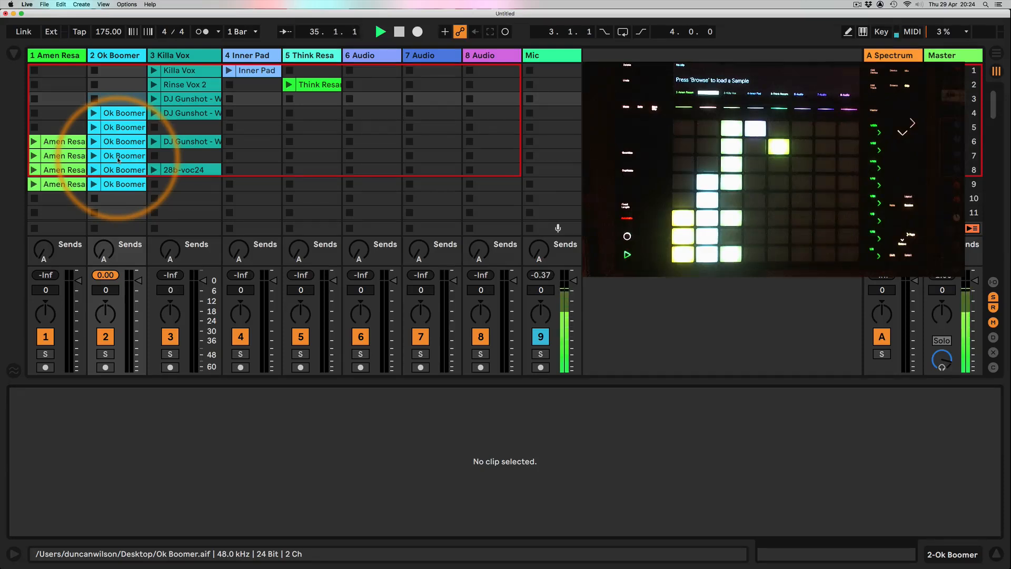
Undo the last custom action and select the Ok Boomer clip in scene 4
{"action": "left_click", "coordinate": [61, 5]}
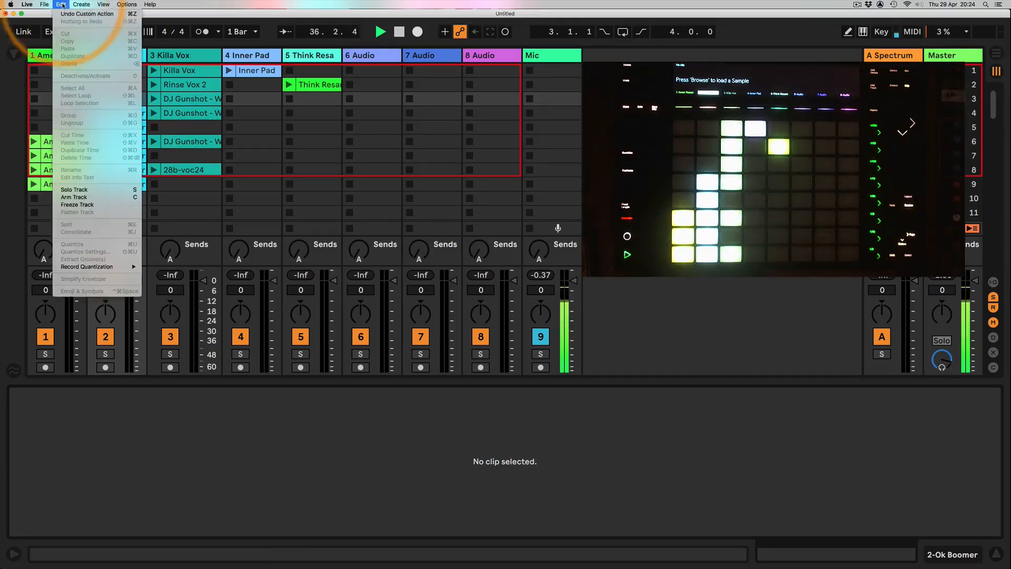
{"action": "left_click", "coordinate": [64, 14]}
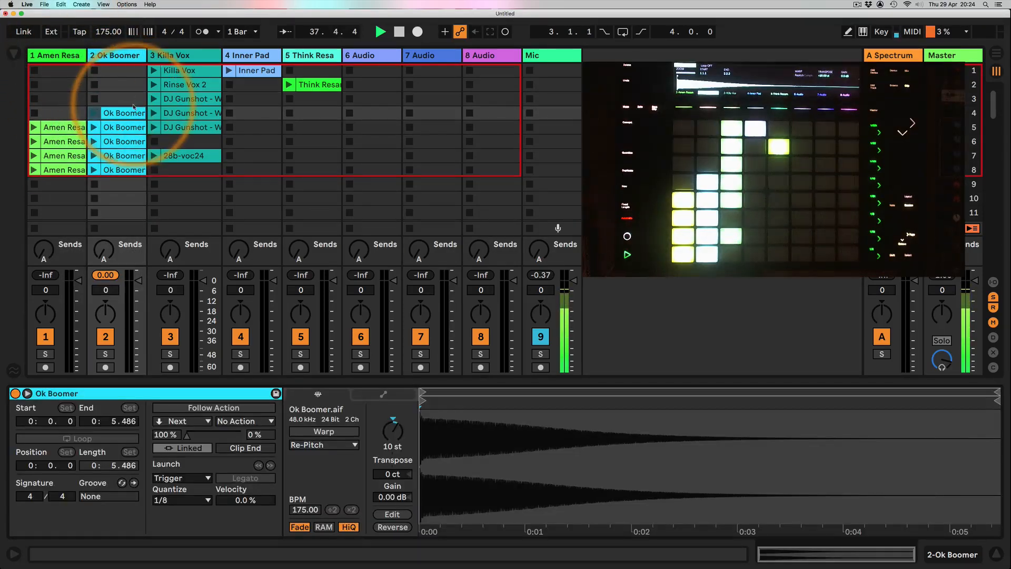
{"action": "left_click", "coordinate": [128, 115]}
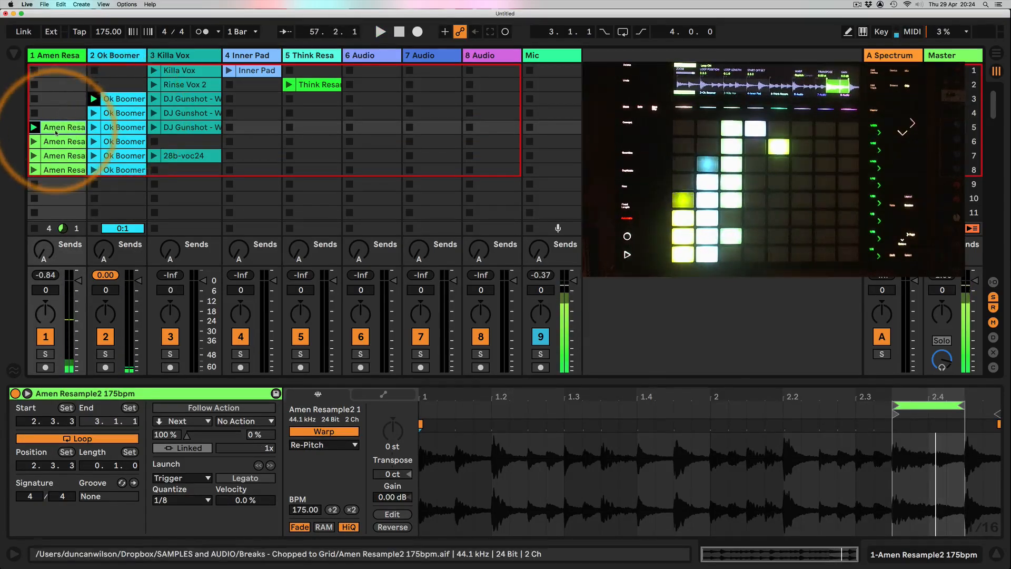
Turn off looping on the scene 5 Amen clip, set its end to 2.4.3 and start playback
{"action": "left_click", "coordinate": [87, 439]}
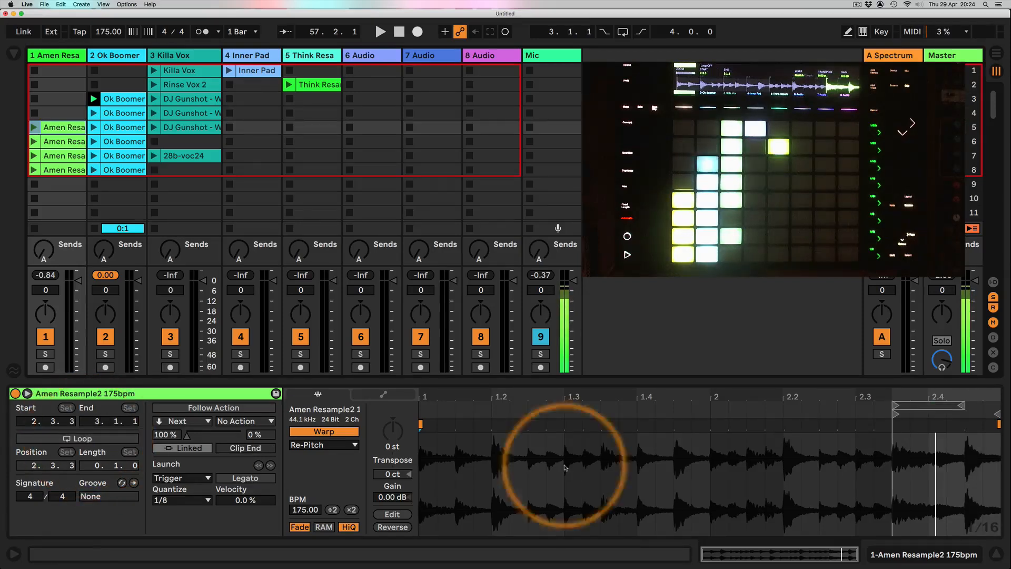
{"action": "left_click_drag", "start_coordinate": [997, 413], "coordinate": [963, 416]}
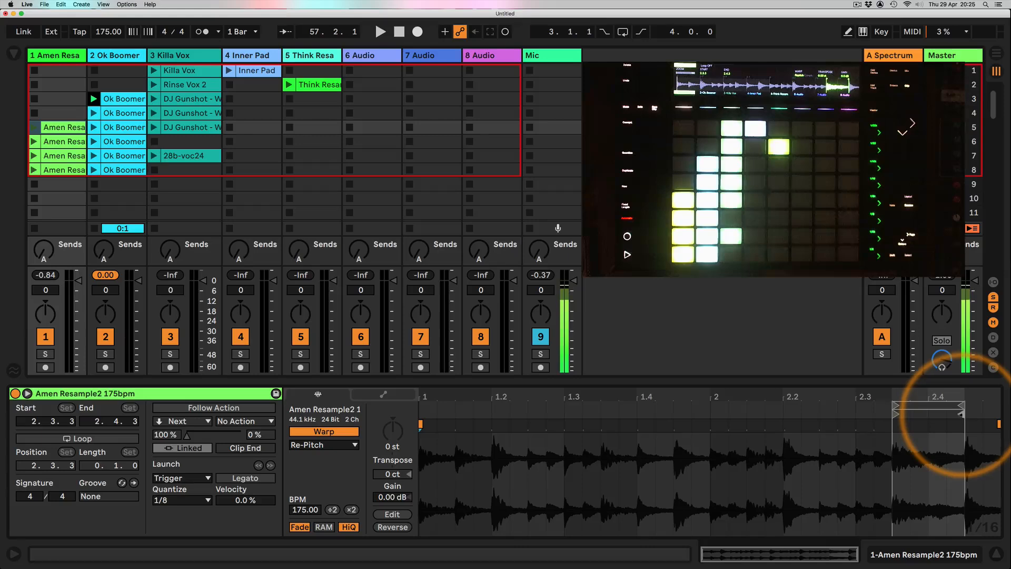
{"action": "key", "text": "space"}
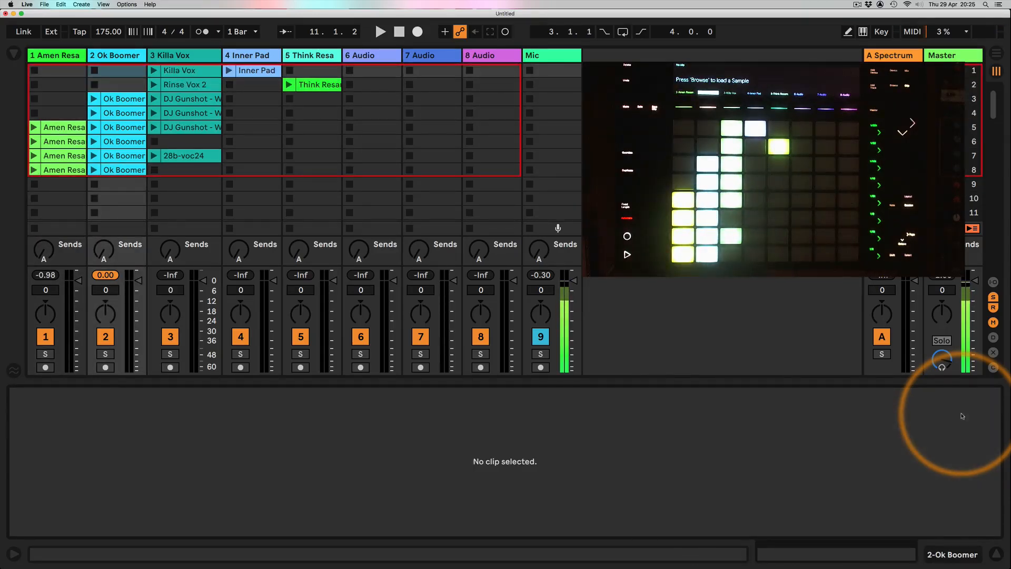
Copy the scene 6 Amen clip to the empty scene 4 slot of track 1
{"action": "left_click", "coordinate": [54, 128]}
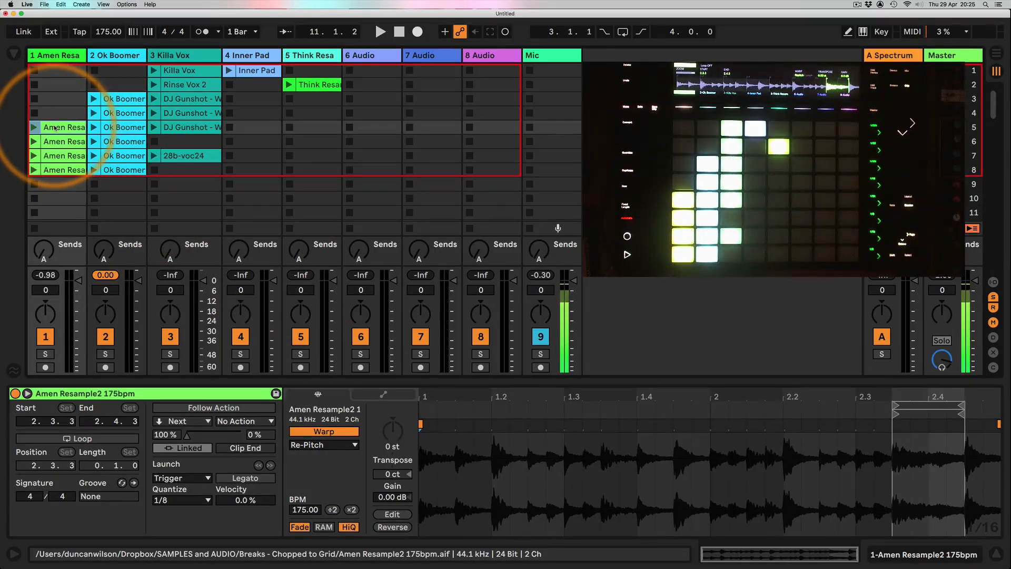
{"action": "left_click", "coordinate": [58, 142]}
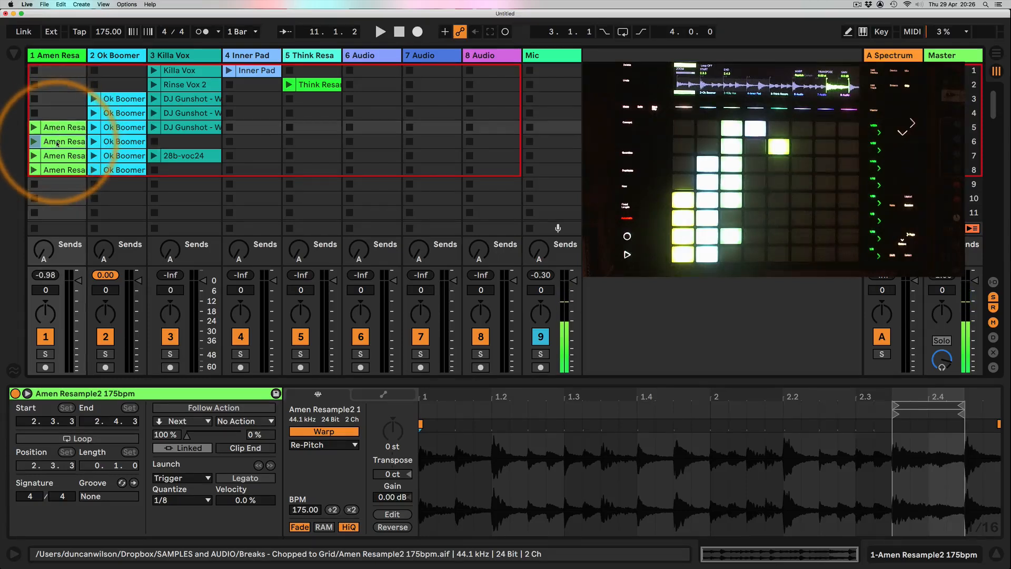
{"action": "left_click_drag", "start_coordinate": [57, 142], "coordinate": [60, 114]}
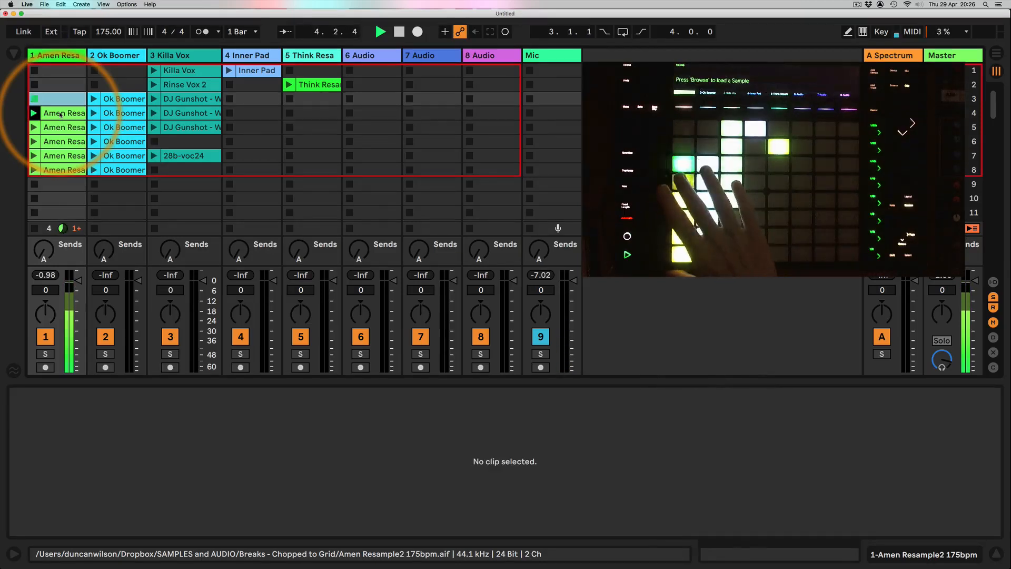
Set the warp mode of the scene 4 Amen clip to Texture
{"action": "left_click", "coordinate": [61, 114]}
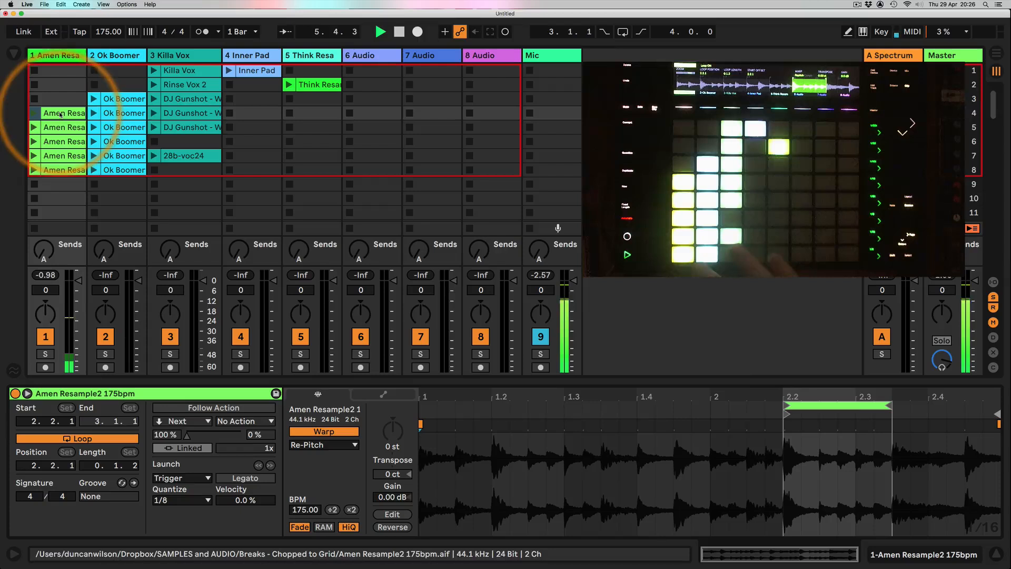
{"action": "left_click", "coordinate": [322, 445]}
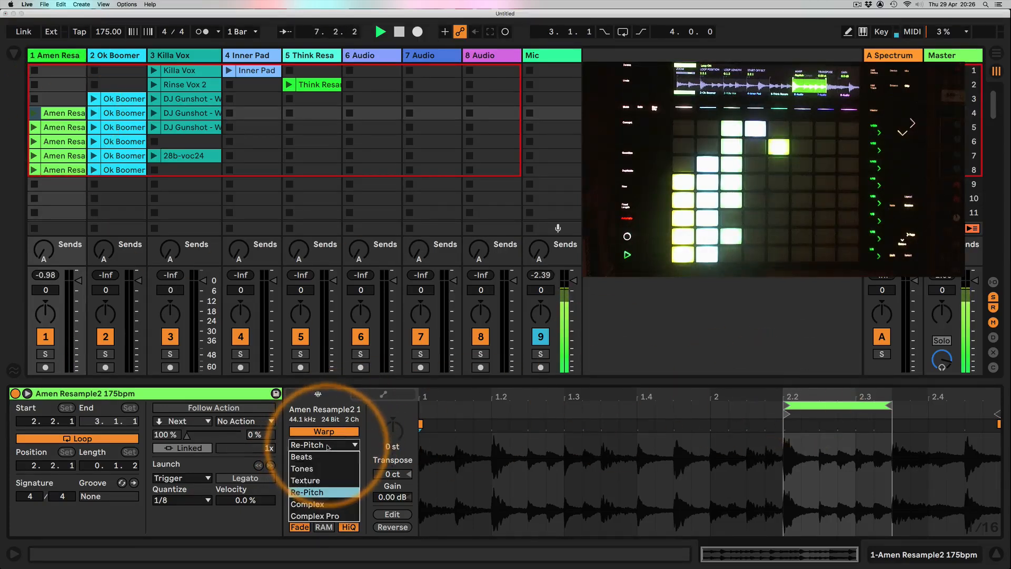
{"action": "left_click", "coordinate": [303, 484]}
{"action": "left_click_drag", "start_coordinate": [305, 483], "coordinate": [302, 505]}
Double the scene 4 clip's tempo twice to 700 BPM and lower its grain size to 24.43
{"action": "left_click", "coordinate": [350, 510]}
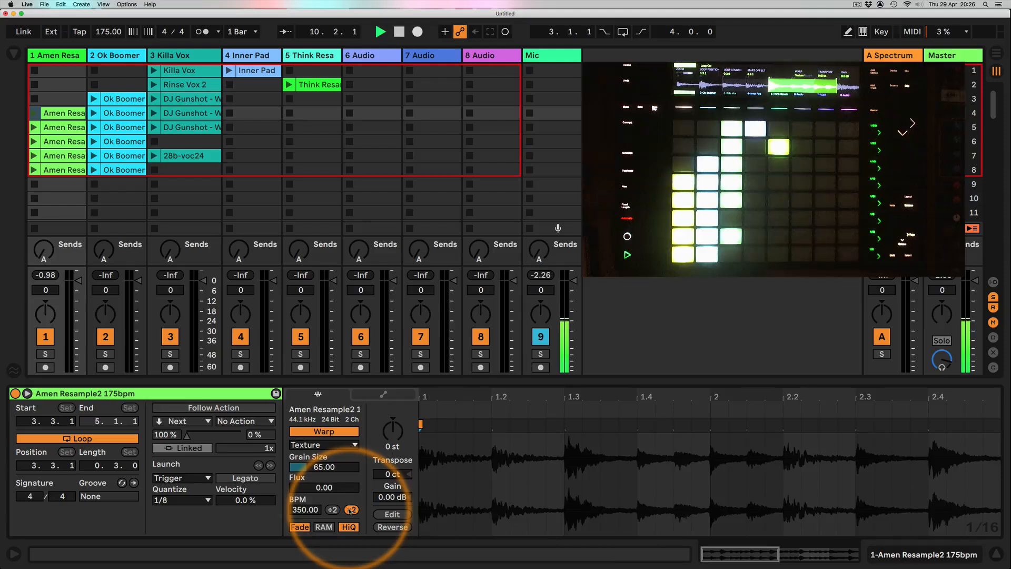
{"action": "left_click", "coordinate": [351, 510]}
{"action": "double_click", "coordinate": [721, 553]}
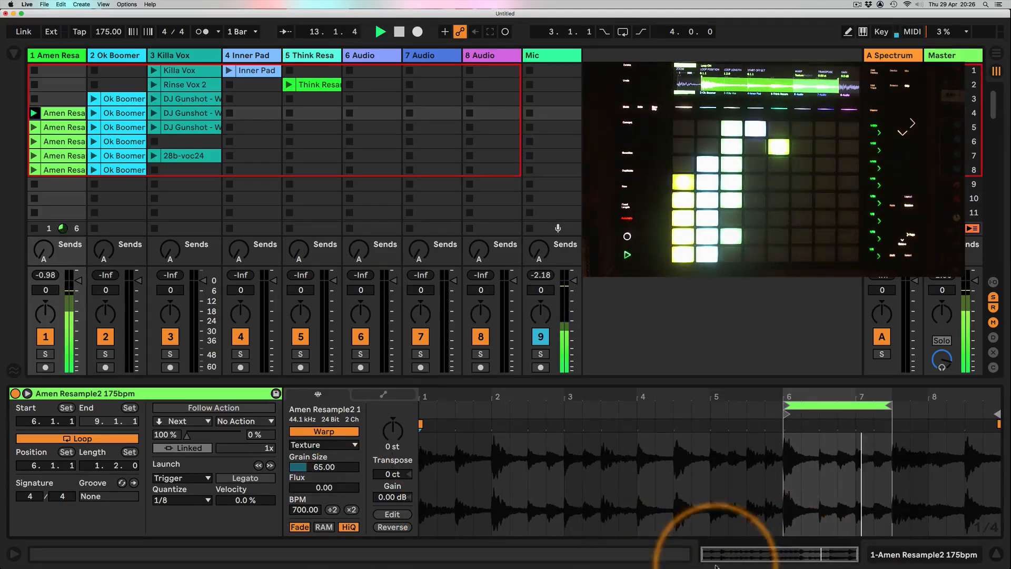
{"action": "left_click_drag", "start_coordinate": [325, 474], "coordinate": [325, 498]}
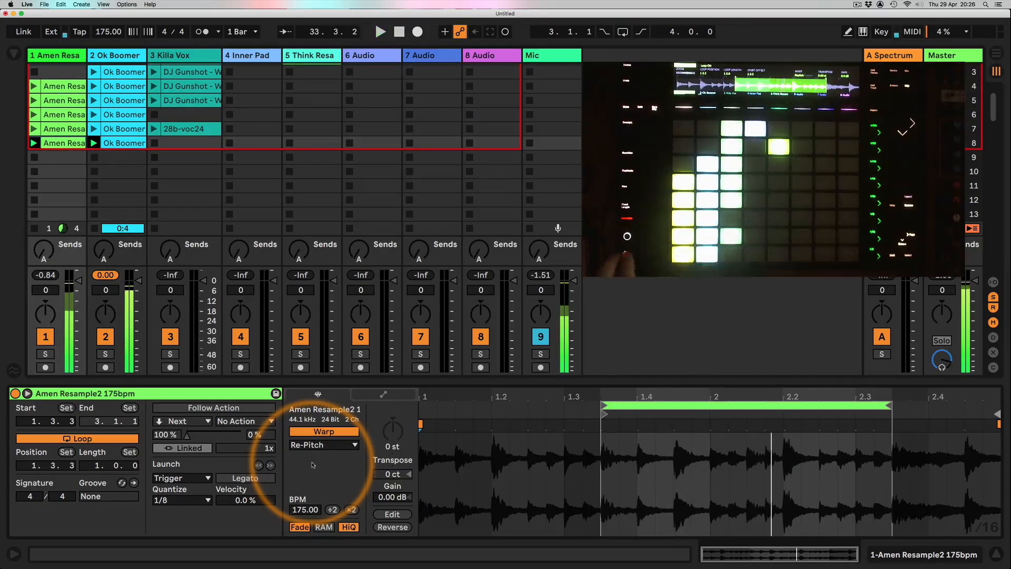
Copy the scene 7 Amen clip to scene 3 and show the copy's clip Gain envelope
{"action": "scroll", "coordinate": [152, 125], "scroll_direction": "up", "scroll_amount": 2}
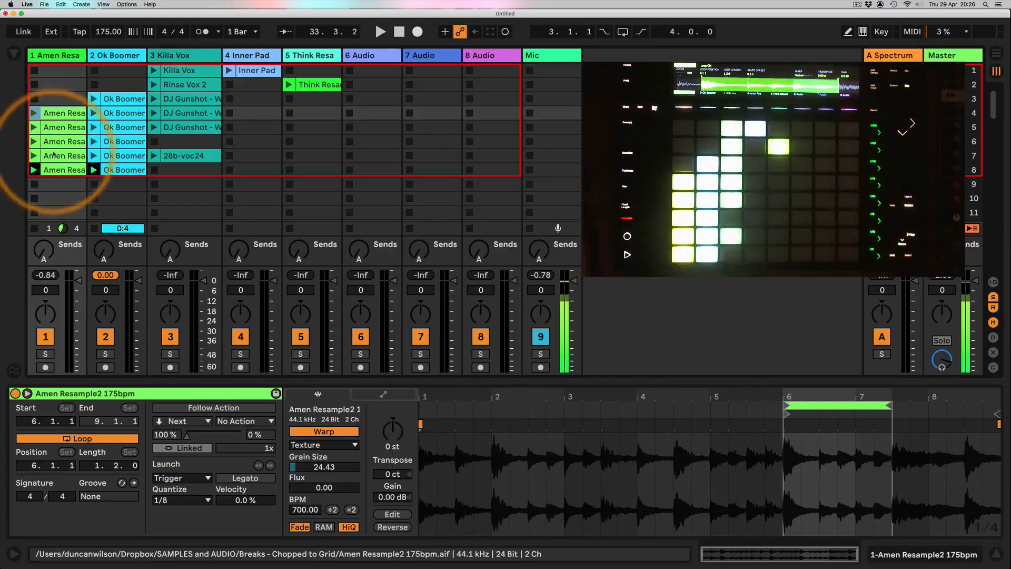
{"action": "left_click_drag", "start_coordinate": [53, 154], "coordinate": [55, 102]}
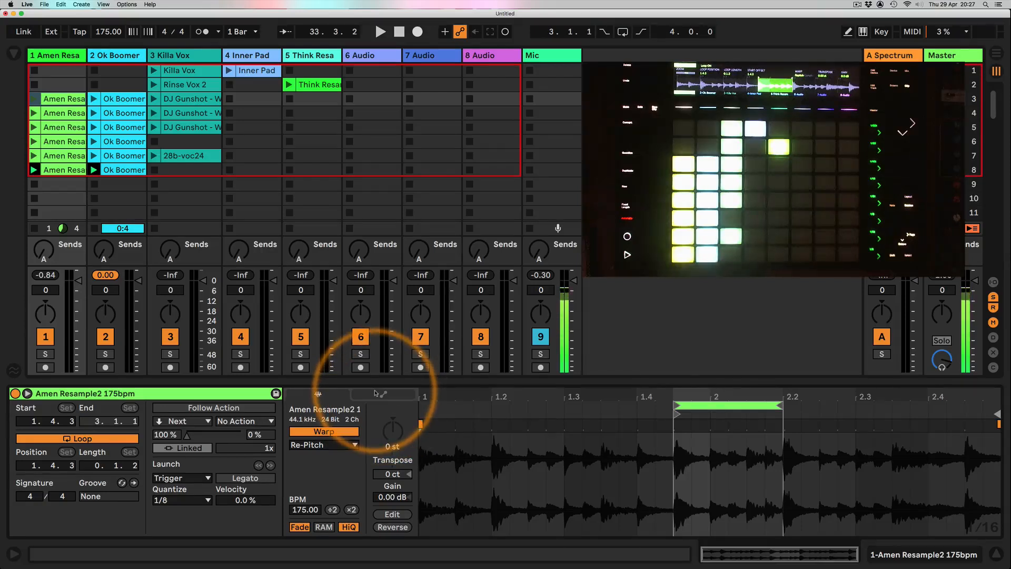
{"action": "left_click", "coordinate": [376, 393]}
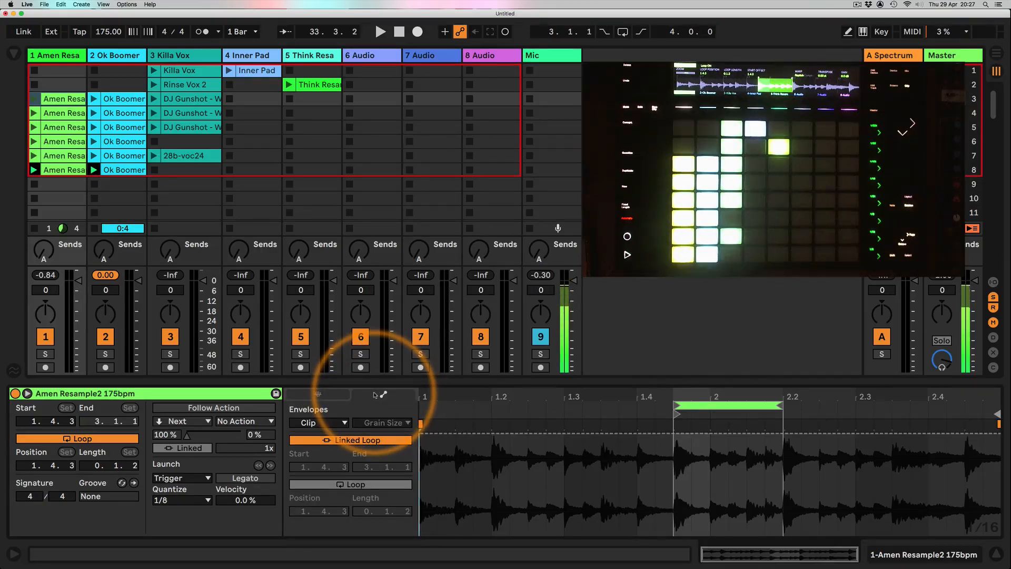
{"action": "left_click", "coordinate": [337, 422]}
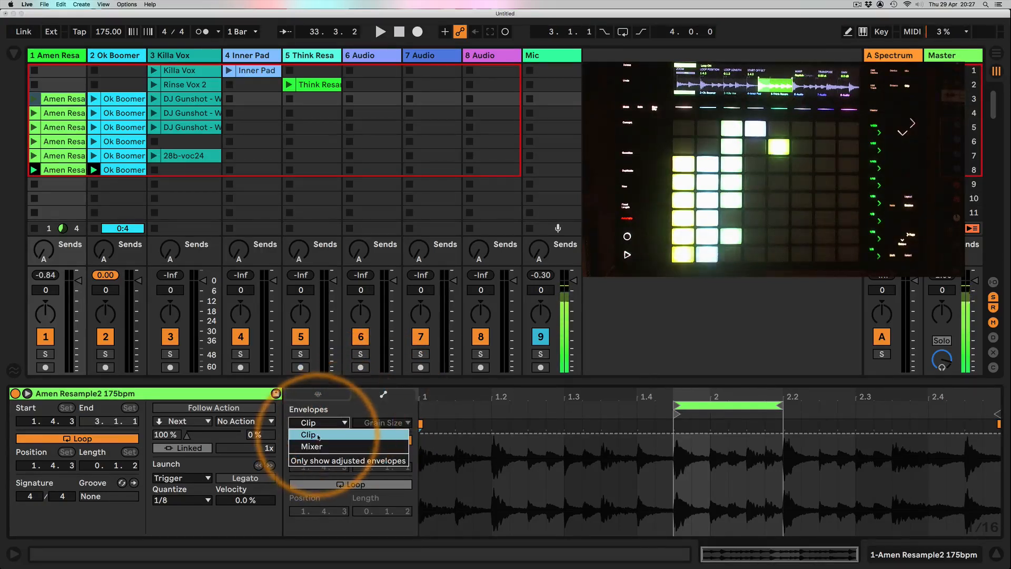
{"action": "left_click", "coordinate": [358, 428]}
{"action": "left_click", "coordinate": [358, 427]}
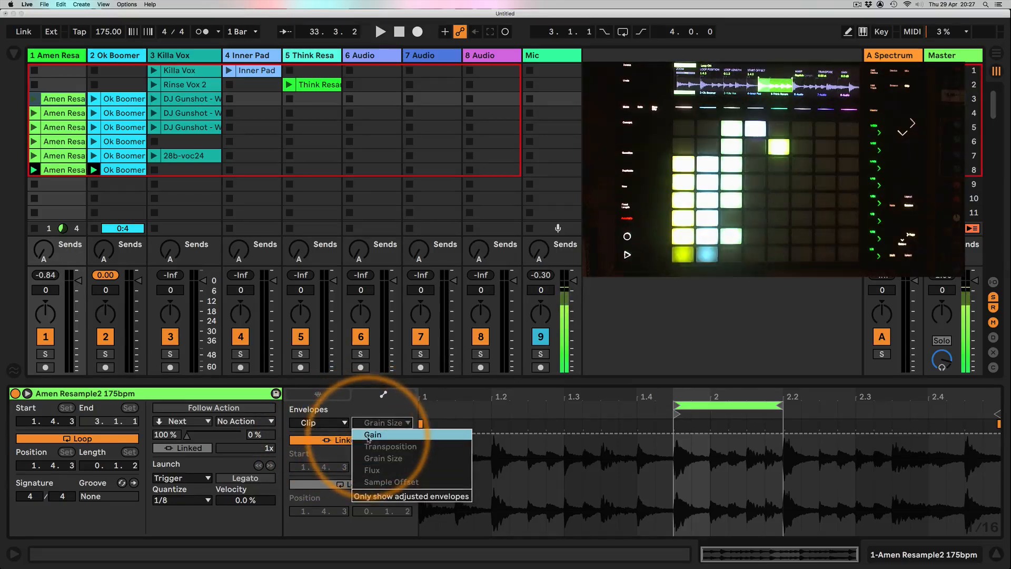
{"action": "left_click", "coordinate": [369, 437]}
Draw short gaps at or near 0% in the Gain envelope across the loop from 1.4.3 to 2.2
{"action": "mouse_move", "coordinate": [773, 391]}
{"action": "left_mouse_down"}
{"action": "mouse_move", "coordinate": [773, 423]}
{"action": "mouse_move", "coordinate": [773, 378]}
{"action": "left_mouse_up"}
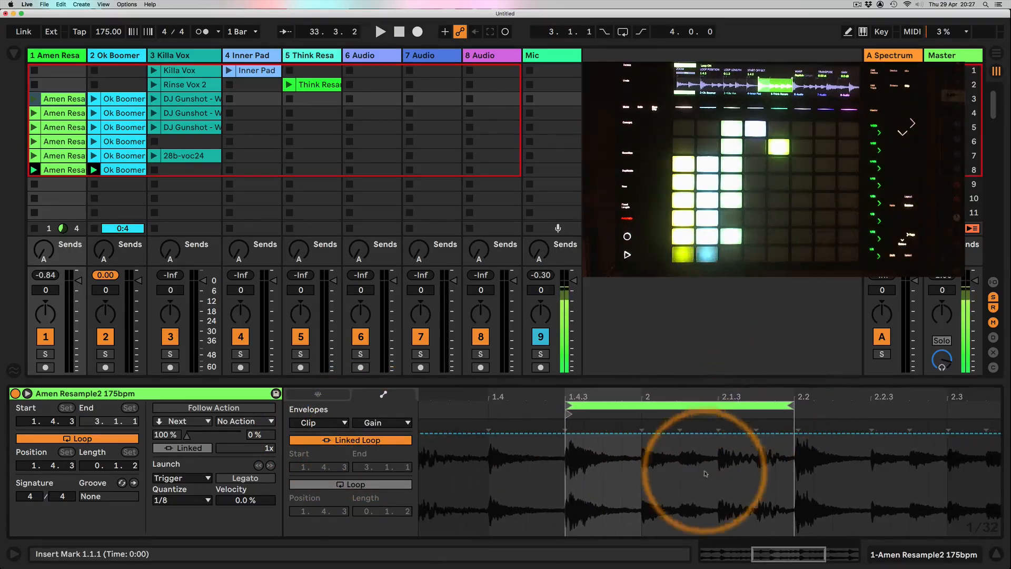
{"action": "key", "text": "b"}
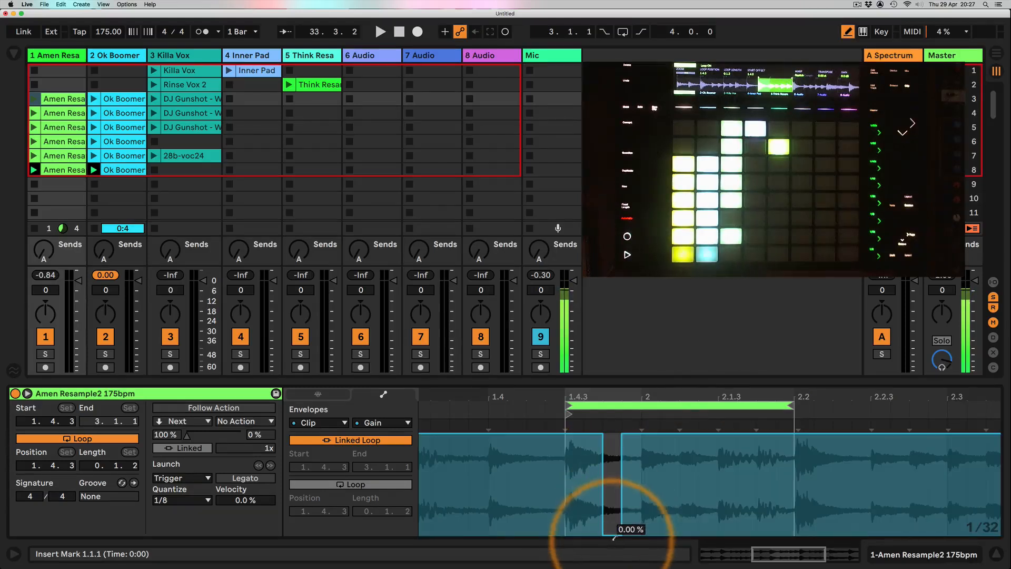
{"action": "left_click", "coordinate": [622, 527]}
{"action": "left_click", "coordinate": [670, 525]}
{"action": "left_click", "coordinate": [708, 525]}
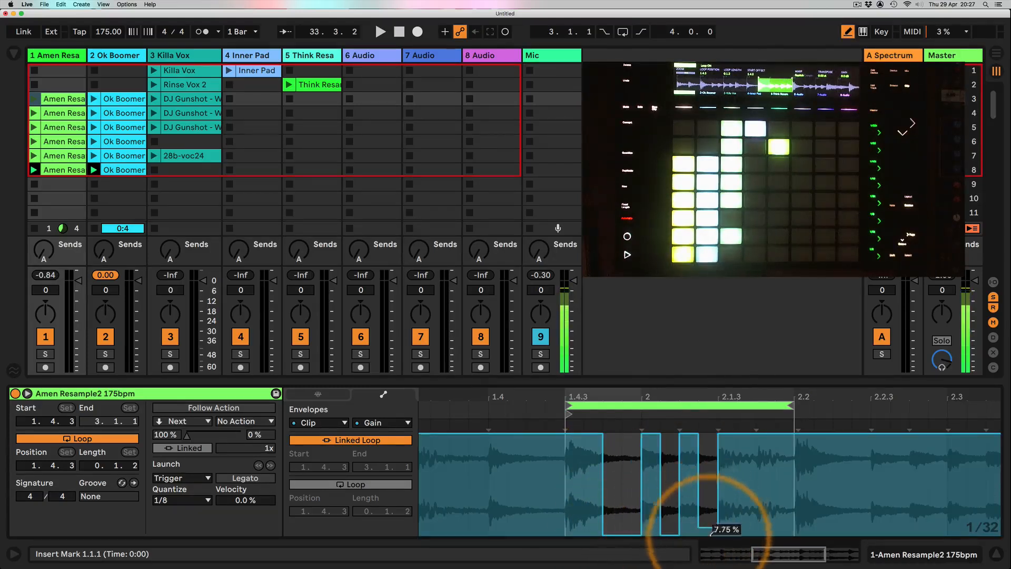
{"action": "left_click", "coordinate": [746, 525]}
{"action": "left_click", "coordinate": [784, 525]}
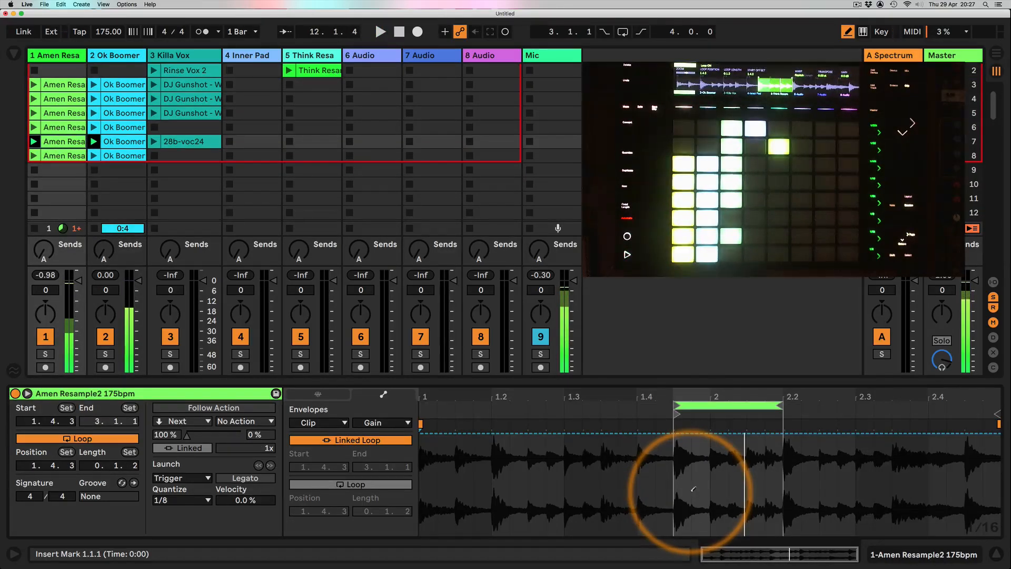
Copy the scene 7 Amen clip to scene 2 and shorten the copy's loop to a length of 0.0.1
{"action": "scroll", "coordinate": [263, 200], "scroll_direction": "up", "scroll_amount": 1}
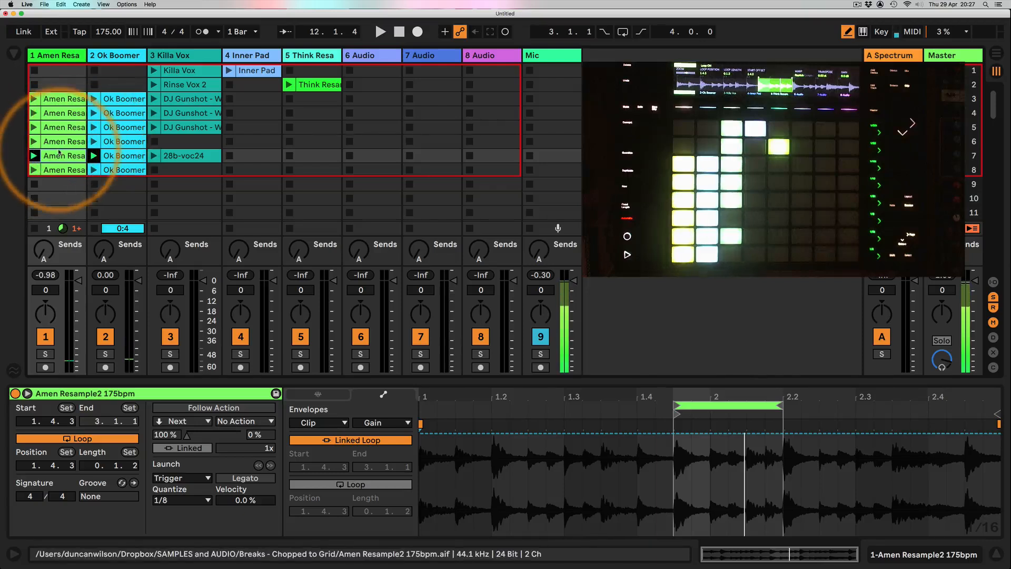
{"action": "left_click_drag", "start_coordinate": [59, 152], "coordinate": [53, 90]}
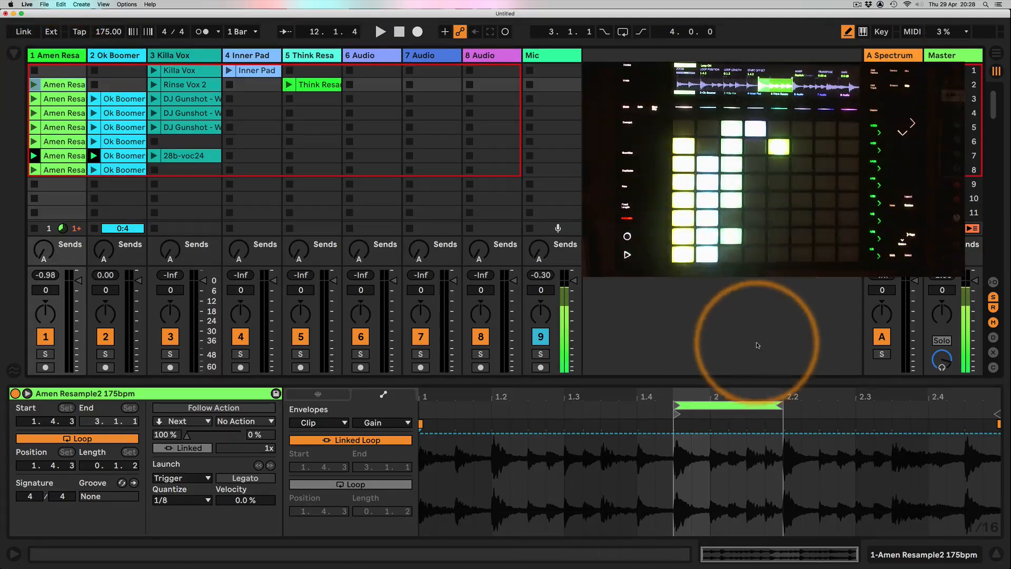
{"action": "left_click_drag", "start_coordinate": [781, 406], "coordinate": [687, 407]}
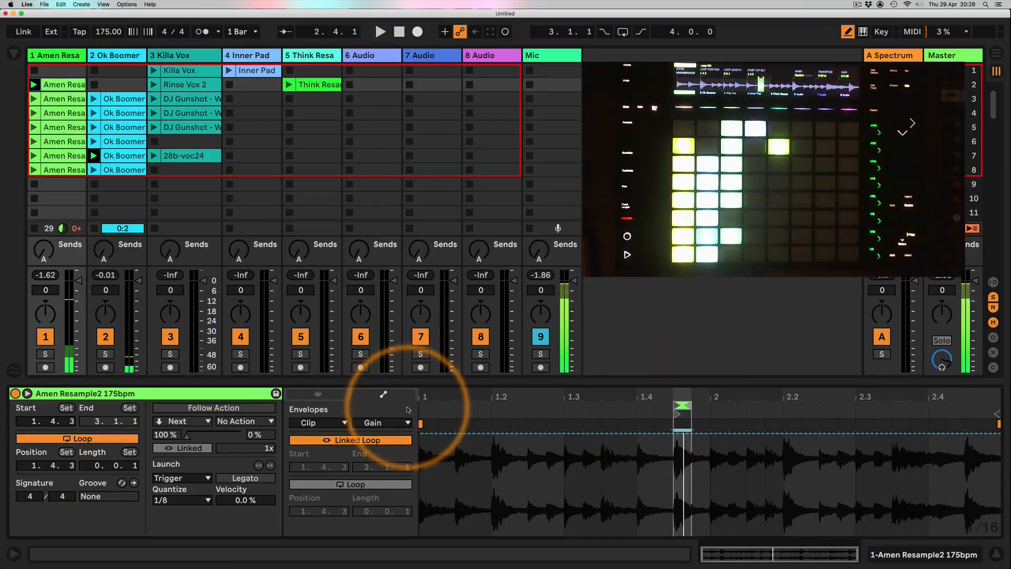
Set the scene 2 clip's warp mode to Beats and audition the short loop
{"action": "left_click", "coordinate": [326, 394]}
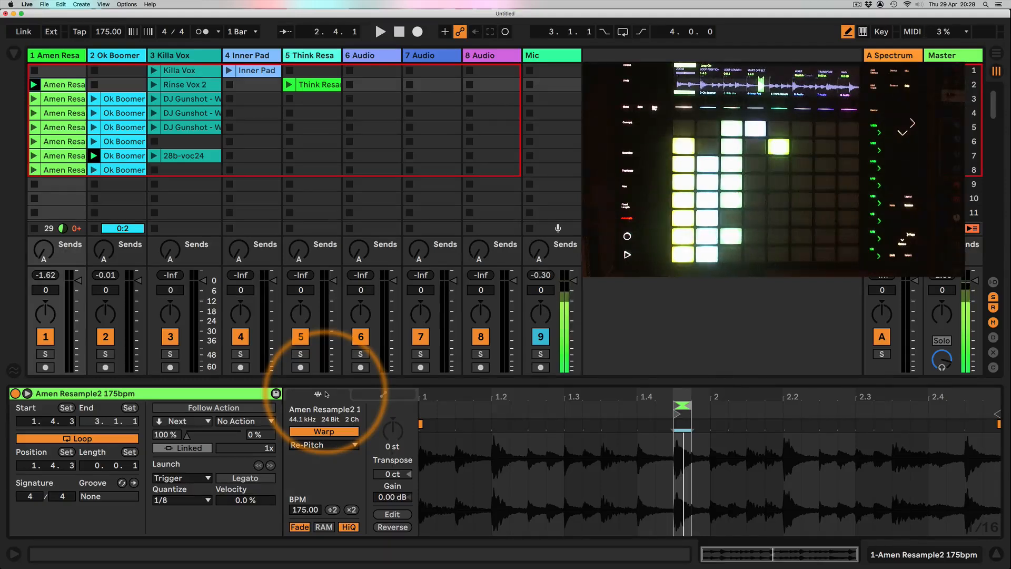
{"action": "left_click", "coordinate": [329, 446]}
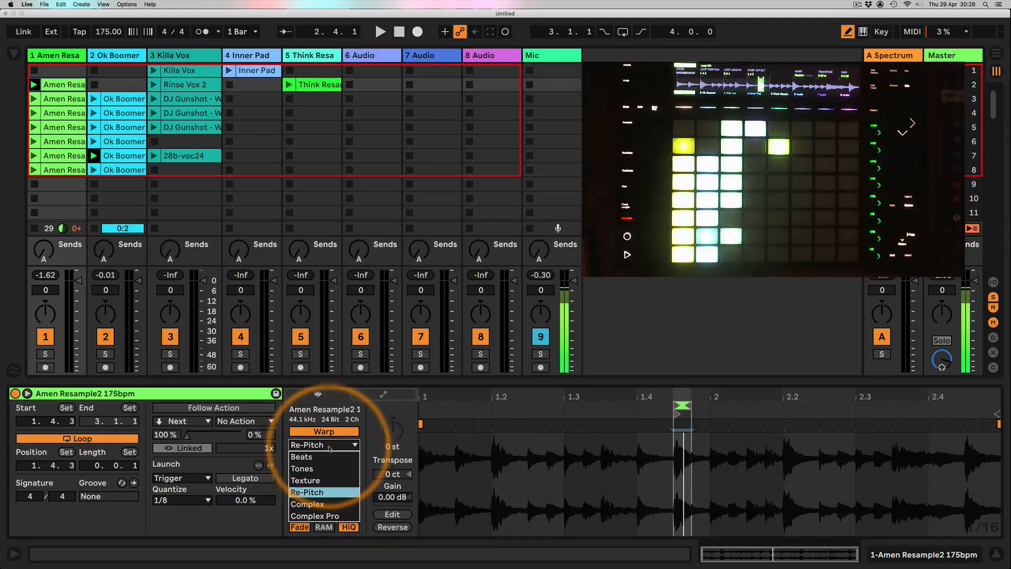
{"action": "left_click", "coordinate": [323, 457]}
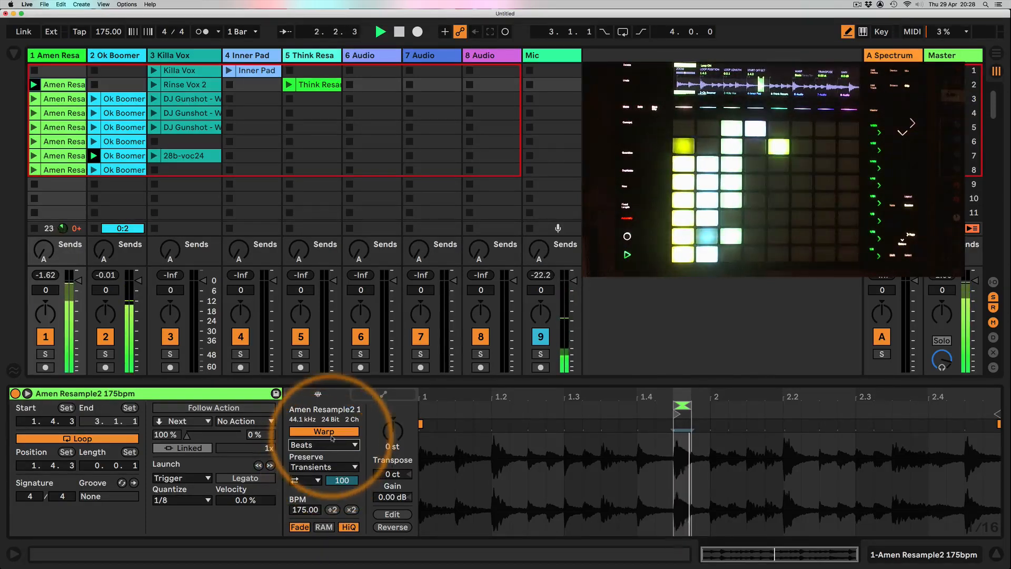
{"action": "key", "text": "space"}
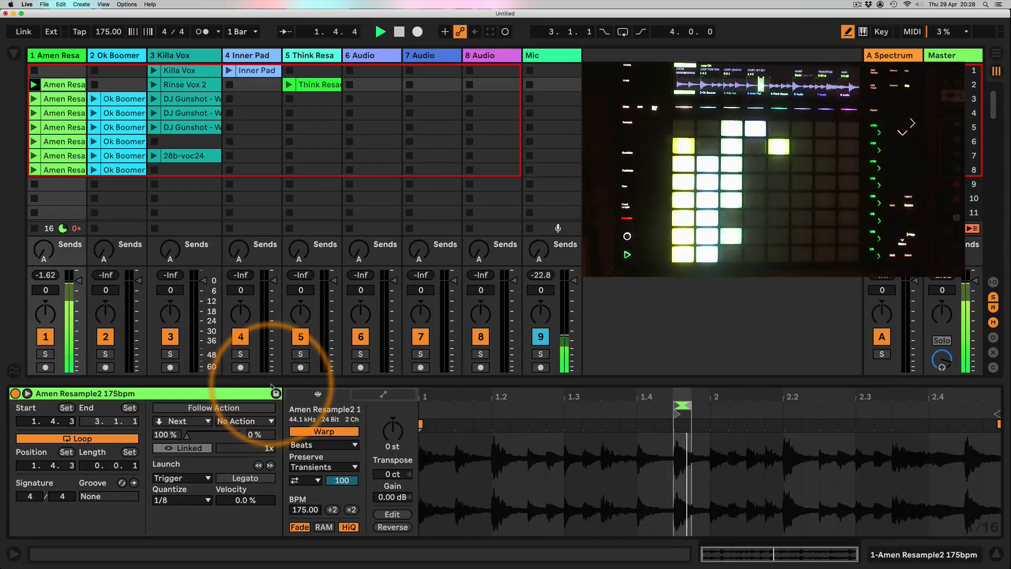
{"action": "key", "text": "space"}
Show the scene 2 clip's Transposition envelope and unlink the envelope loop from the clip
{"action": "left_click", "coordinate": [383, 395]}
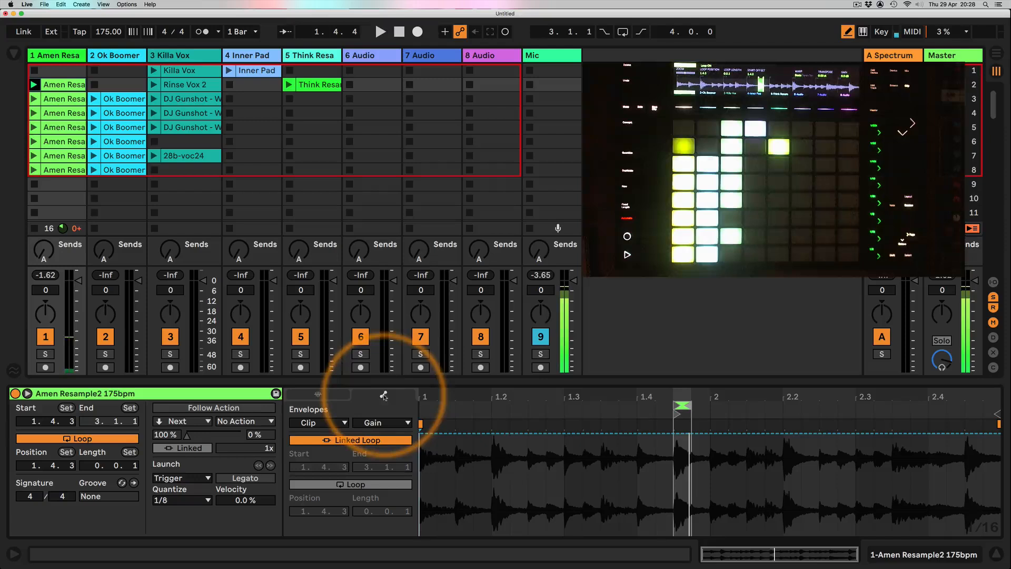
{"action": "left_click", "coordinate": [336, 423]}
{"action": "left_click", "coordinate": [382, 423]}
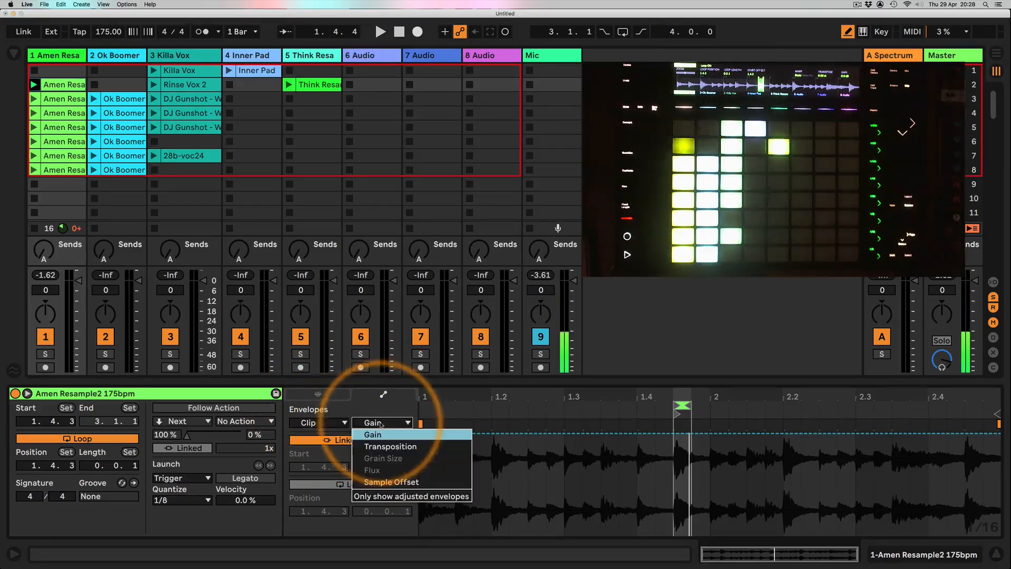
{"action": "left_click", "coordinate": [381, 446]}
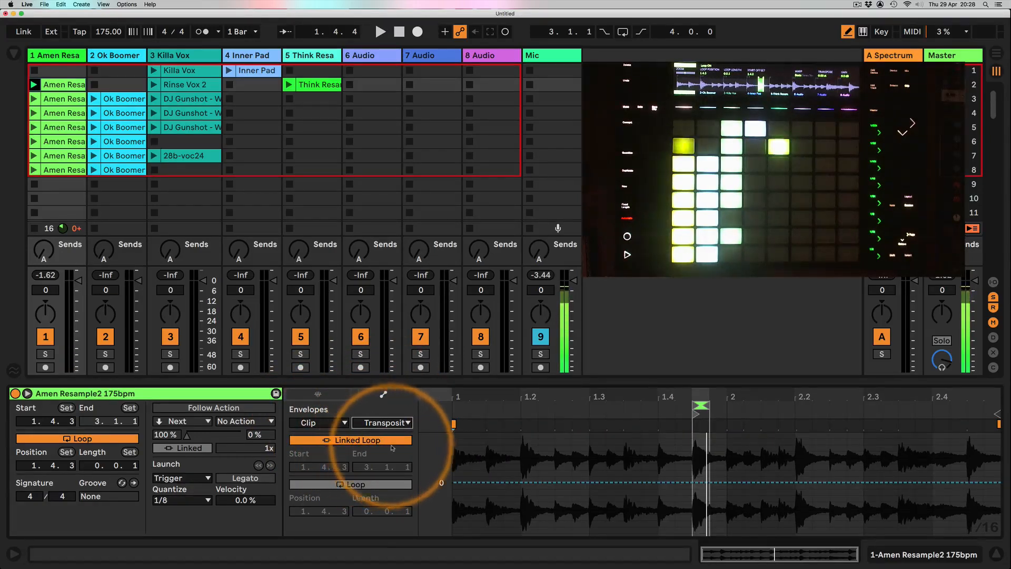
{"action": "left_click", "coordinate": [348, 441]}
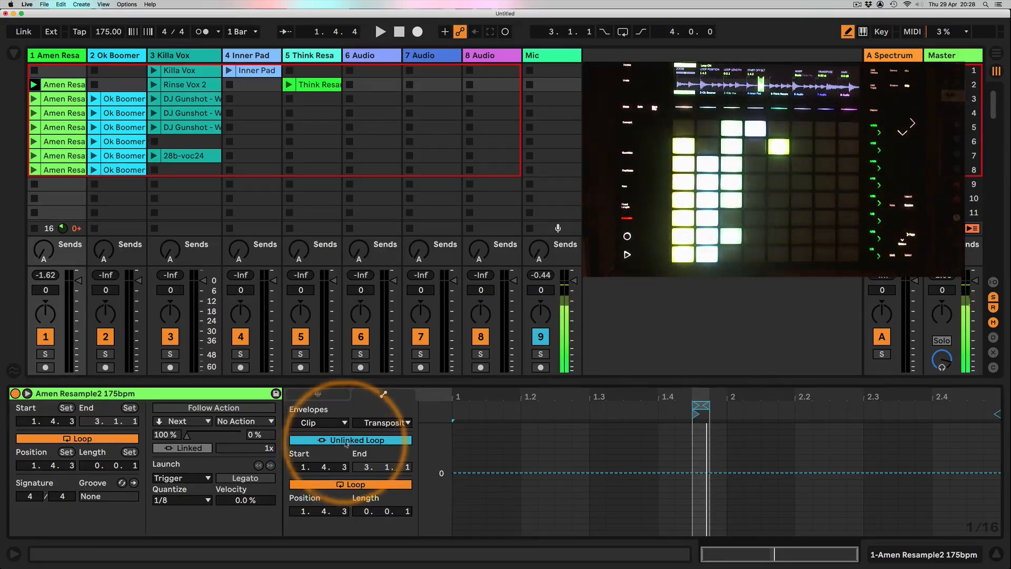
Extend the unlinked envelope loop from 1.4.3 to a length of 0.2.0
{"action": "mouse_move", "coordinate": [707, 394]}
{"action": "left_mouse_down"}
{"action": "mouse_move", "coordinate": [687, 376]}
{"action": "mouse_move", "coordinate": [706, 406]}
{"action": "mouse_move", "coordinate": [758, 405]}
{"action": "left_mouse_up"}
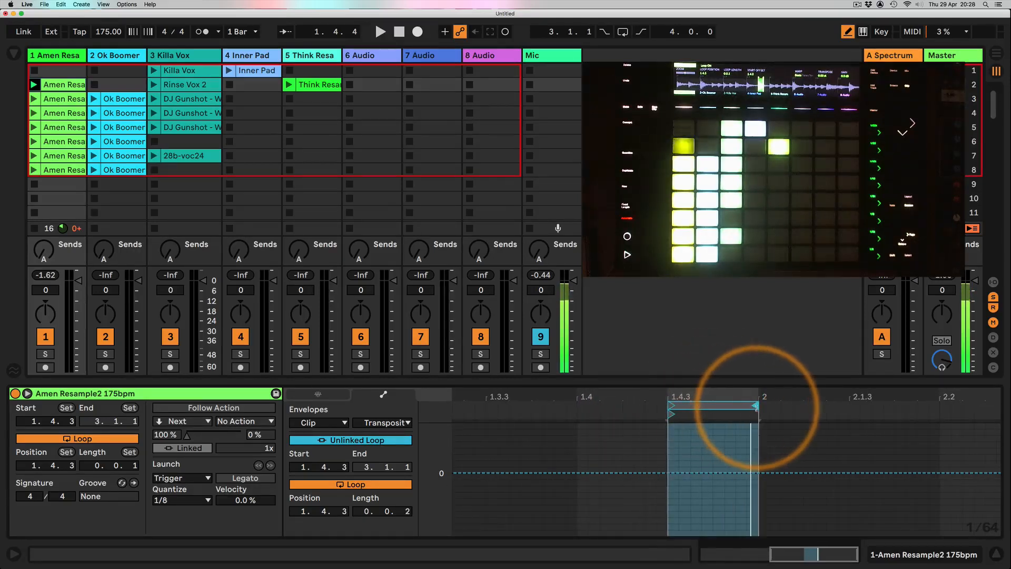
{"action": "double_click", "coordinate": [732, 393]}
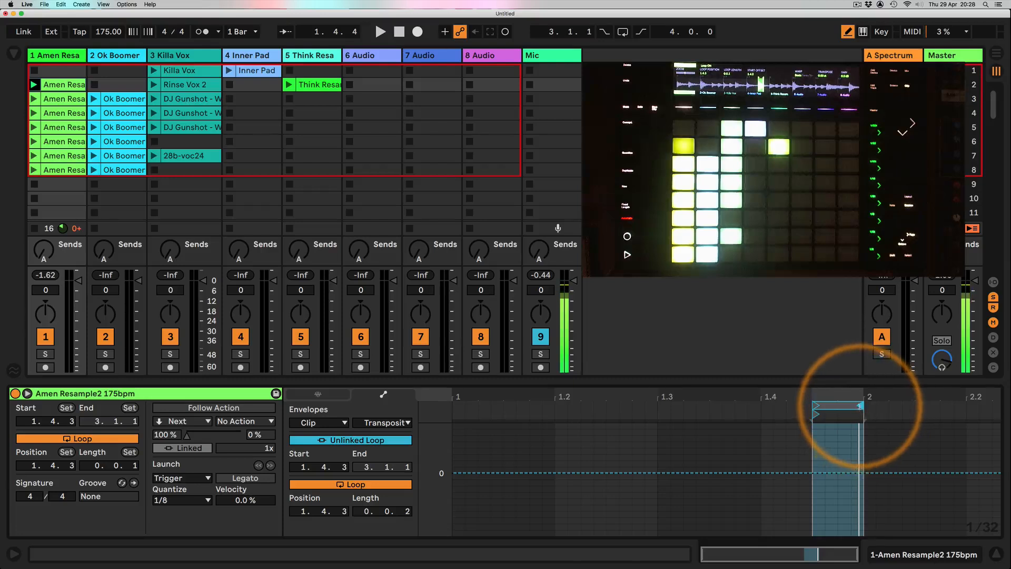
{"action": "mouse_move", "coordinate": [860, 405]}
{"action": "left_mouse_down"}
{"action": "mouse_move", "coordinate": [992, 419]}
{"action": "mouse_move", "coordinate": [804, 420]}
{"action": "left_mouse_up"}
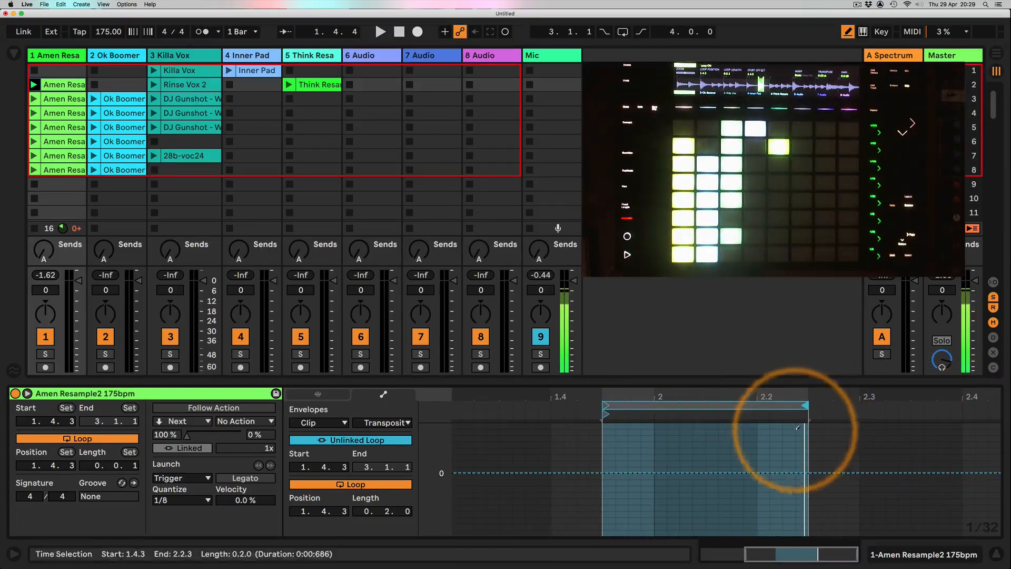
Draw a transposition curve that rises above zero and dips below it across the envelope loop, extended to a length of 0.3.1
{"action": "left_click", "coordinate": [621, 467]}
{"action": "mouse_move", "coordinate": [639, 458]}
{"action": "left_mouse_down"}
{"action": "mouse_move", "coordinate": [666, 445]}
{"action": "mouse_move", "coordinate": [660, 437]}
{"action": "mouse_move", "coordinate": [715, 434]}
{"action": "mouse_move", "coordinate": [700, 408]}
{"action": "mouse_move", "coordinate": [734, 421]}
{"action": "mouse_move", "coordinate": [764, 457]}
{"action": "mouse_move", "coordinate": [791, 469]}
{"action": "mouse_move", "coordinate": [801, 444]}
{"action": "mouse_move", "coordinate": [794, 375]}
{"action": "mouse_move", "coordinate": [839, 384]}
{"action": "mouse_move", "coordinate": [834, 454]}
{"action": "mouse_move", "coordinate": [785, 428]}
{"action": "mouse_move", "coordinate": [895, 531]}
{"action": "mouse_move", "coordinate": [821, 463]}
{"action": "mouse_move", "coordinate": [853, 500]}
{"action": "mouse_move", "coordinate": [894, 483]}
{"action": "mouse_move", "coordinate": [898, 500]}
{"action": "mouse_move", "coordinate": [925, 406]}
{"action": "mouse_move", "coordinate": [954, 428]}
{"action": "mouse_move", "coordinate": [903, 477]}
{"action": "left_mouse_up"}
{"action": "left_click", "coordinate": [904, 478]}
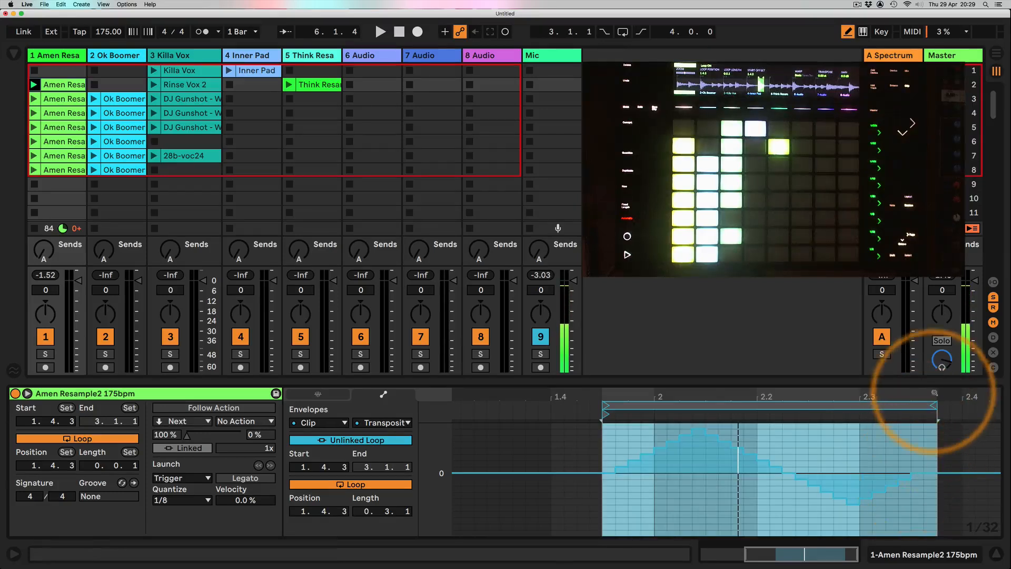
Shorten the scene 2 clip's unlinked envelope loop to a length of 0.3.0, audition it, and toggle the clip's Legato launch
{"action": "left_click_drag", "start_coordinate": [934, 405], "coordinate": [921, 406]}
{"action": "key", "text": "space"}
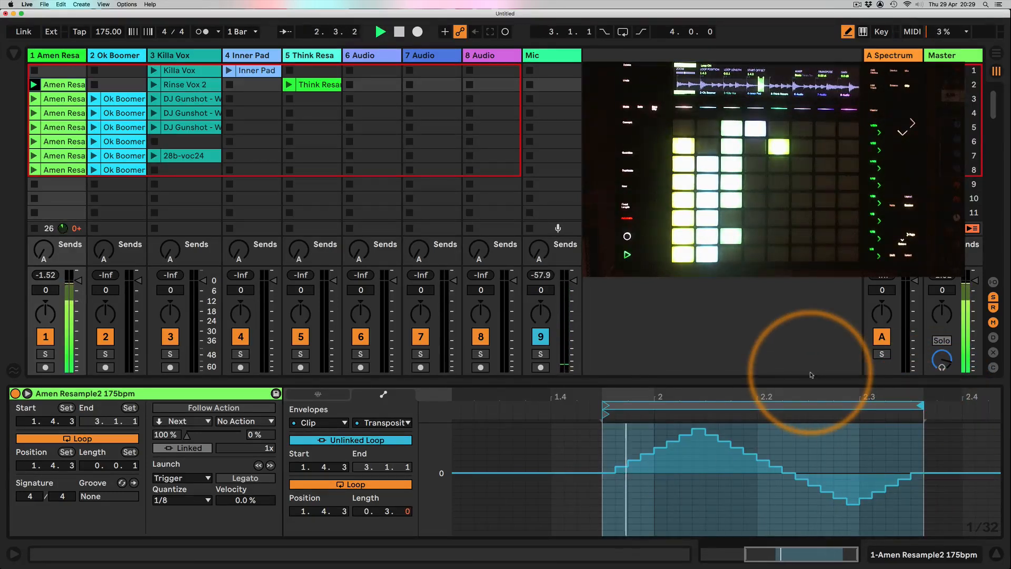
{"action": "key", "text": "space"}
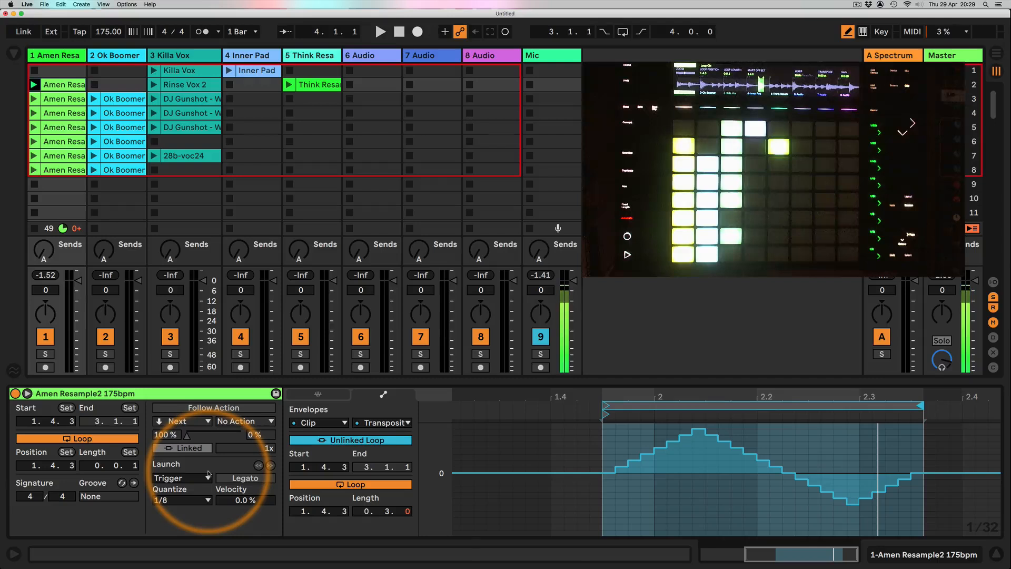
{"action": "left_click", "coordinate": [245, 477]}
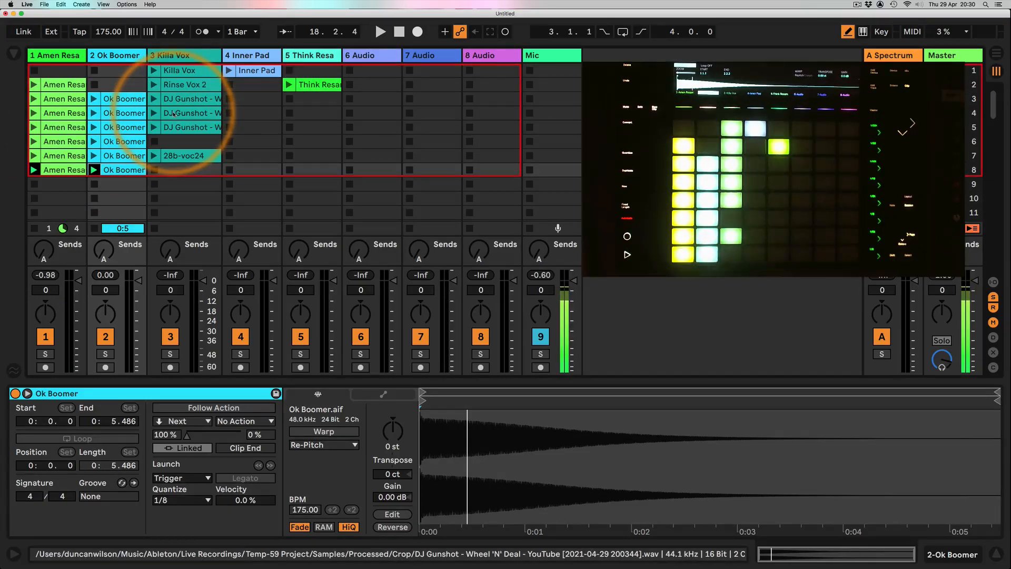
Turn on Warp for the Killa Vox clip in scene 1
{"action": "left_click", "coordinate": [243, 70]}
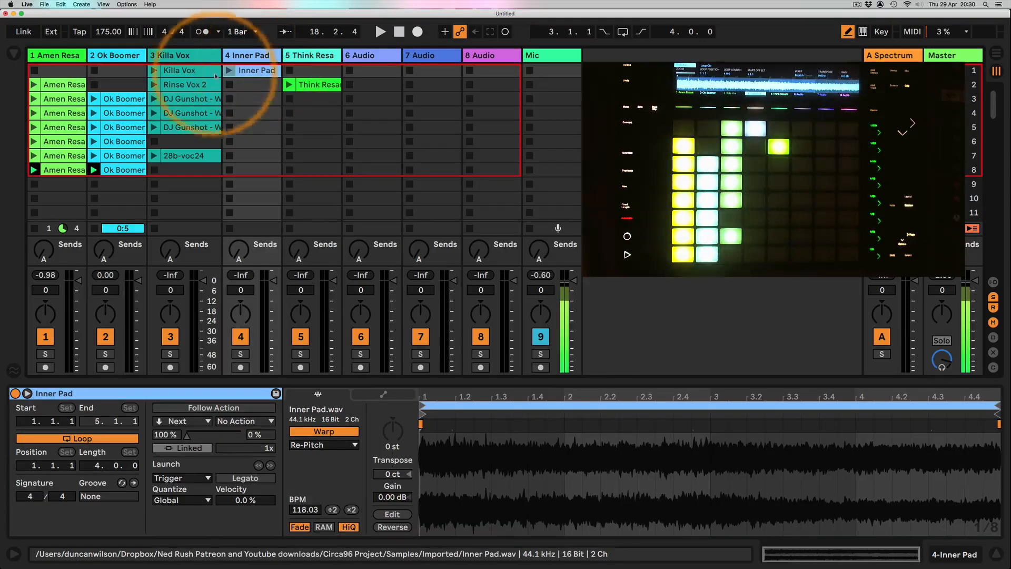
{"action": "left_click", "coordinate": [175, 70]}
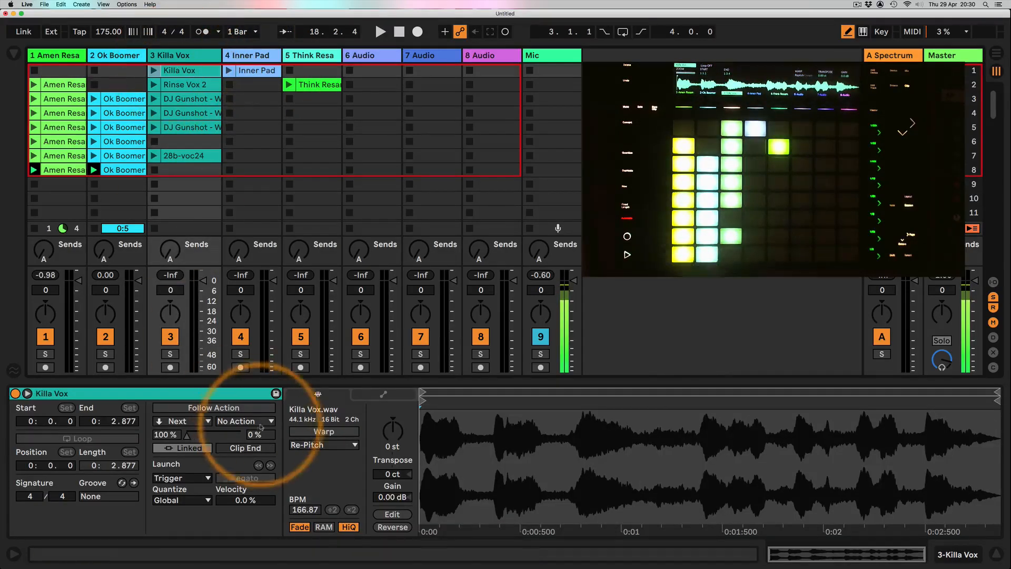
{"action": "left_click", "coordinate": [314, 432]}
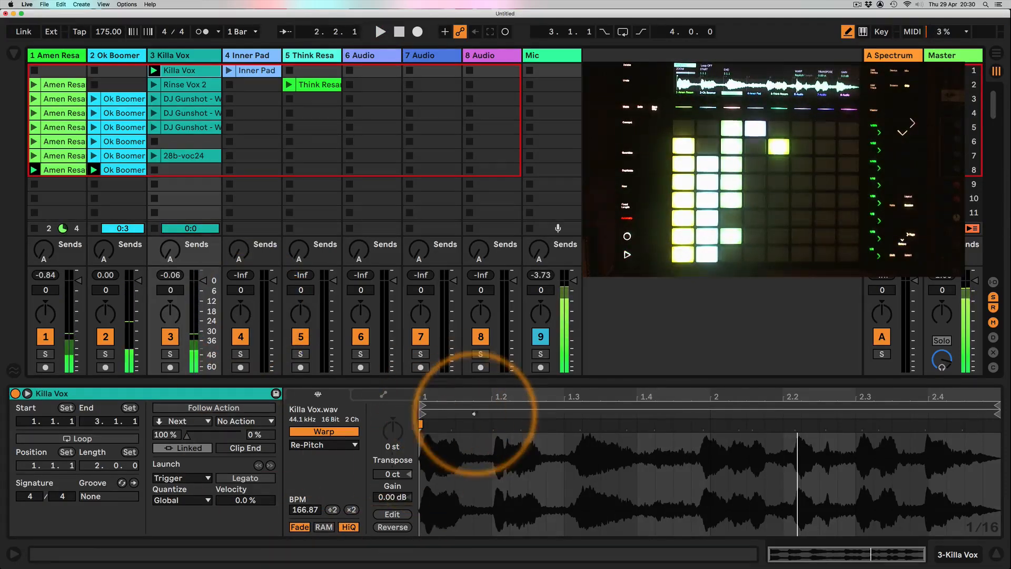
Place warp markers in Killa Vox so its second and third vocal hits land on 1.2 and 1.3
{"action": "left_click", "coordinate": [493, 426]}
{"action": "left_click_drag", "start_coordinate": [494, 426], "coordinate": [565, 424]}
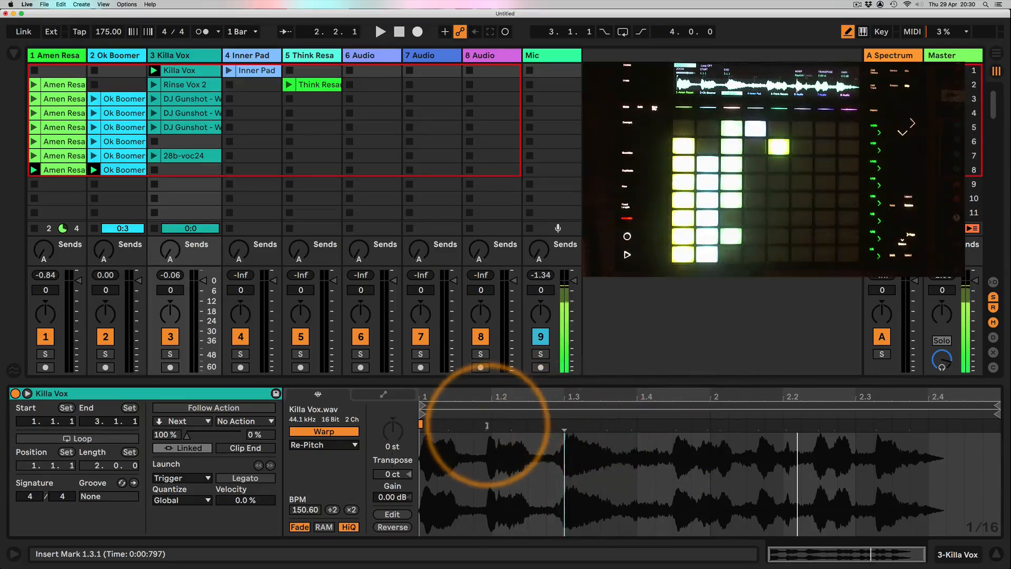
{"action": "left_click_drag", "start_coordinate": [487, 425], "coordinate": [492, 424]}
{"action": "double_click", "coordinate": [569, 424]}
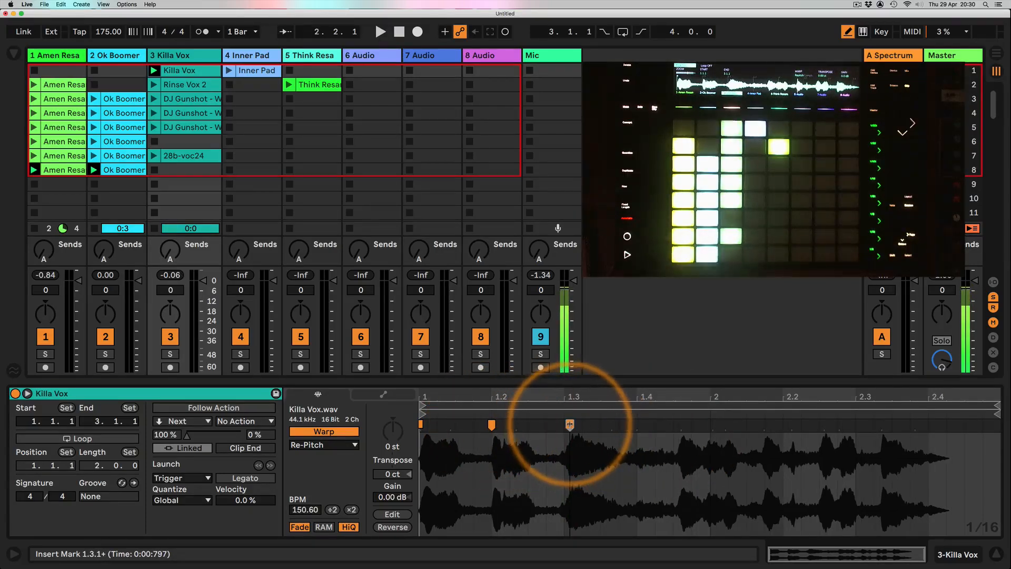
{"action": "left_click_drag", "start_coordinate": [568, 425], "coordinate": [565, 424]}
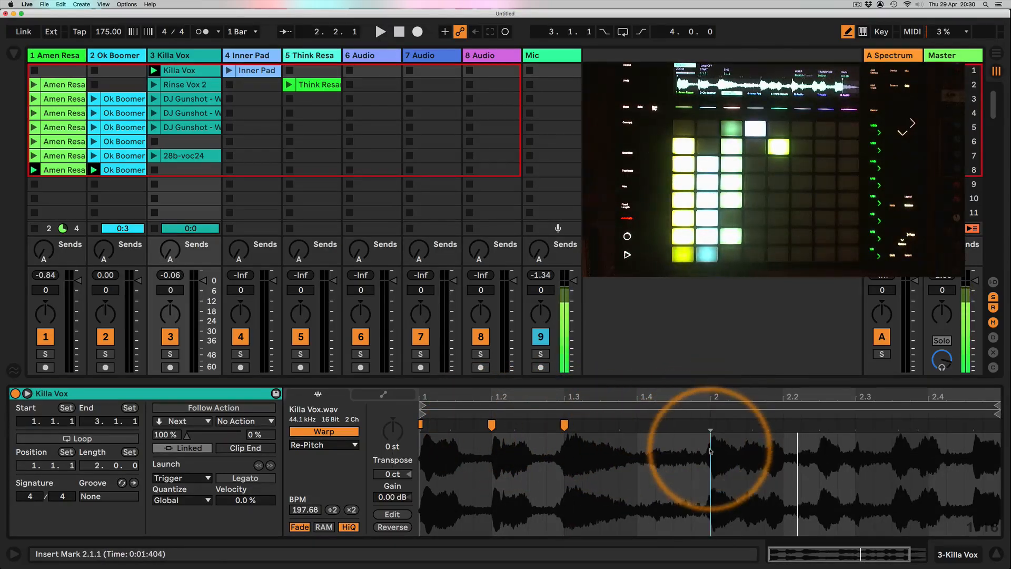
Loop Killa Vox from 1.1.1 for a length of 1.0.0 and audition it with the break
{"action": "left_click_drag", "start_coordinate": [710, 429], "coordinate": [426, 445]}
{"action": "key", "text": "super+l"}
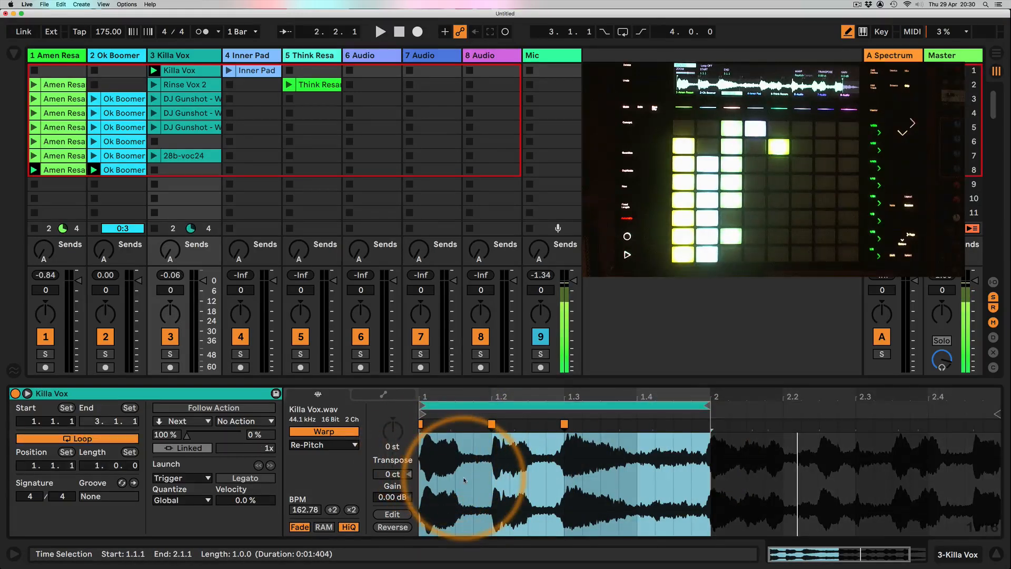
{"action": "key", "text": "space"}
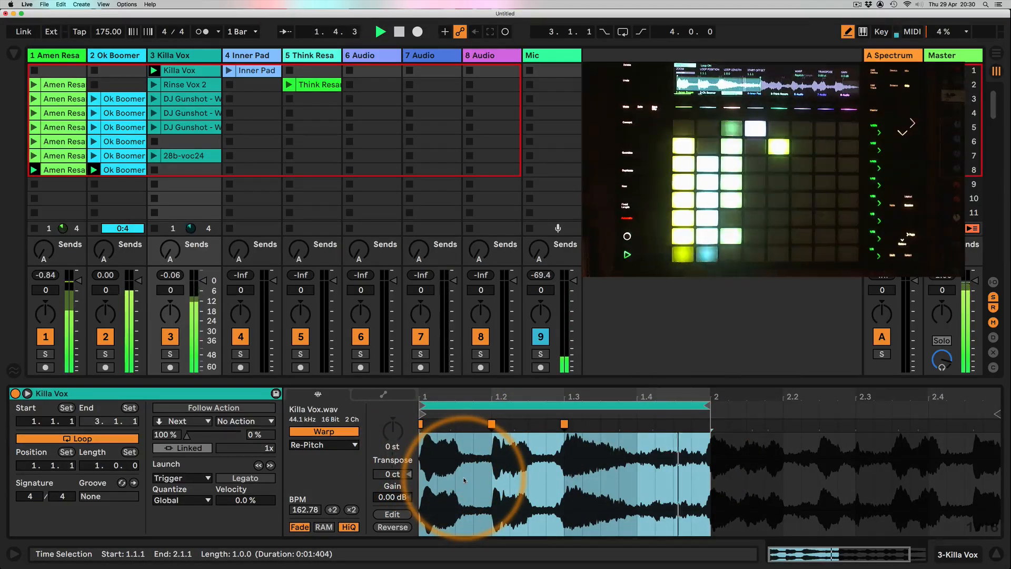
{"action": "key", "text": "space"}
Set the Killa Vox clip's warp mode to Beats and play it back
{"action": "left_click", "coordinate": [316, 445]}
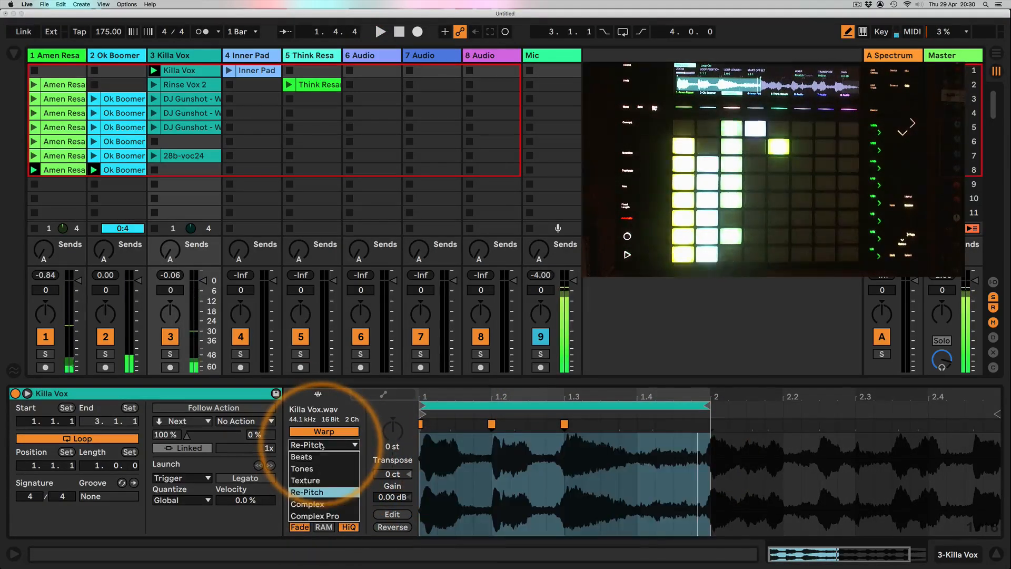
{"action": "left_click", "coordinate": [309, 457]}
{"action": "key", "text": "space"}
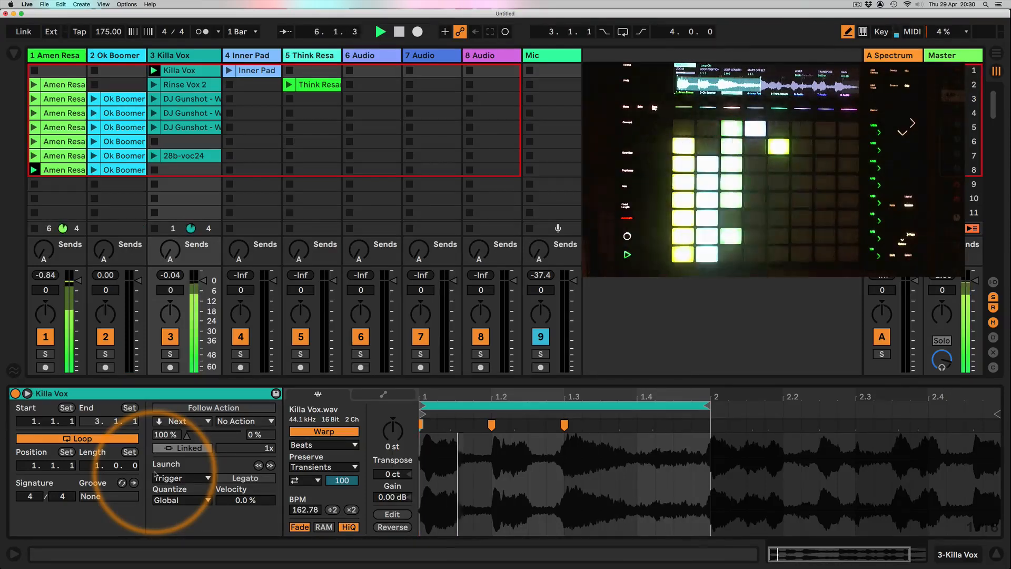
Turn off looping for Killa Vox and move its end marker to 2.1.1
{"action": "left_click", "coordinate": [87, 439]}
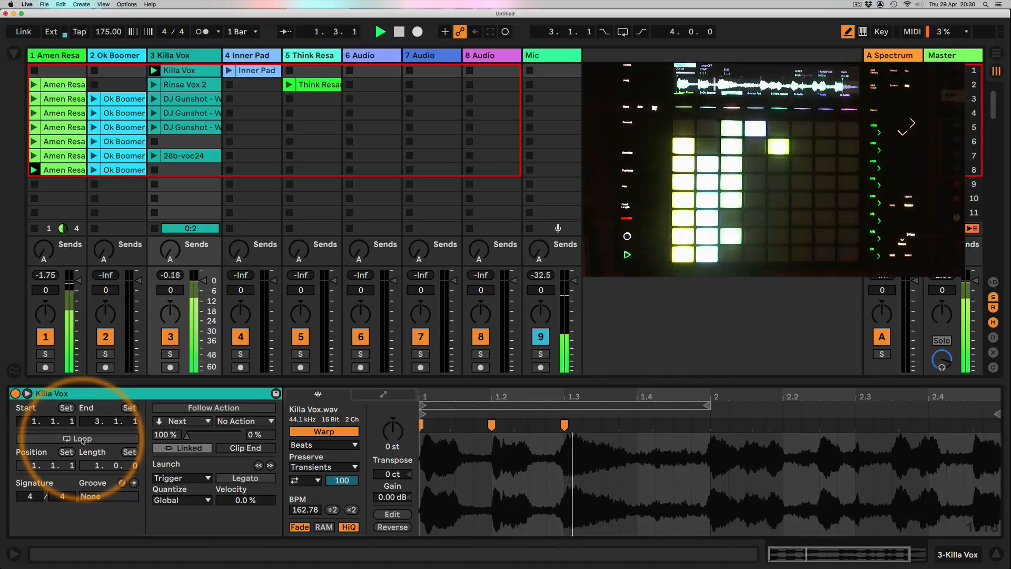
{"action": "mouse_move", "coordinate": [997, 414]}
{"action": "left_mouse_down"}
{"action": "mouse_move", "coordinate": [688, 440]}
{"action": "mouse_move", "coordinate": [673, 451]}
{"action": "mouse_move", "coordinate": [690, 449]}
{"action": "left_mouse_up"}
{"action": "key", "text": "space"}
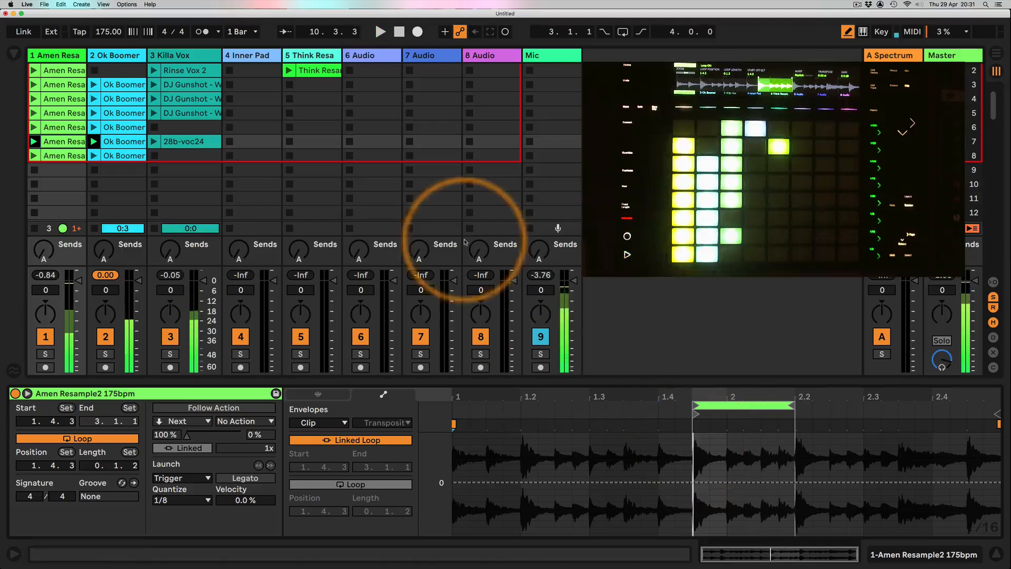
Try a 1/8 launch quantization on the Killa Vox clip and review the global quantization options
{"action": "scroll", "coordinate": [140, 58], "scroll_direction": "up", "scroll_amount": 1}
{"action": "left_click", "coordinate": [183, 73]}
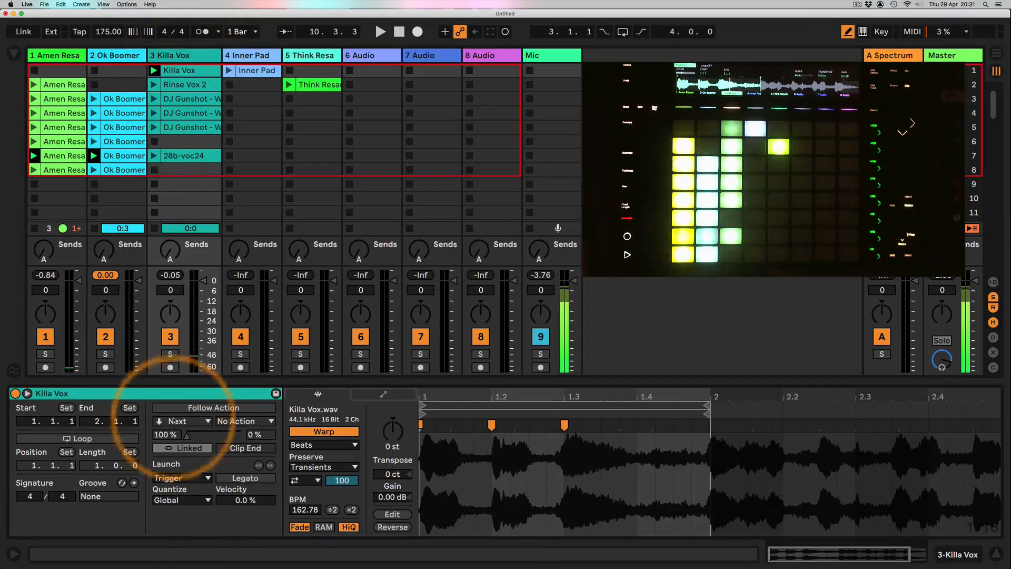
{"action": "left_click", "coordinate": [181, 500]}
{"action": "left_click", "coordinate": [167, 441]}
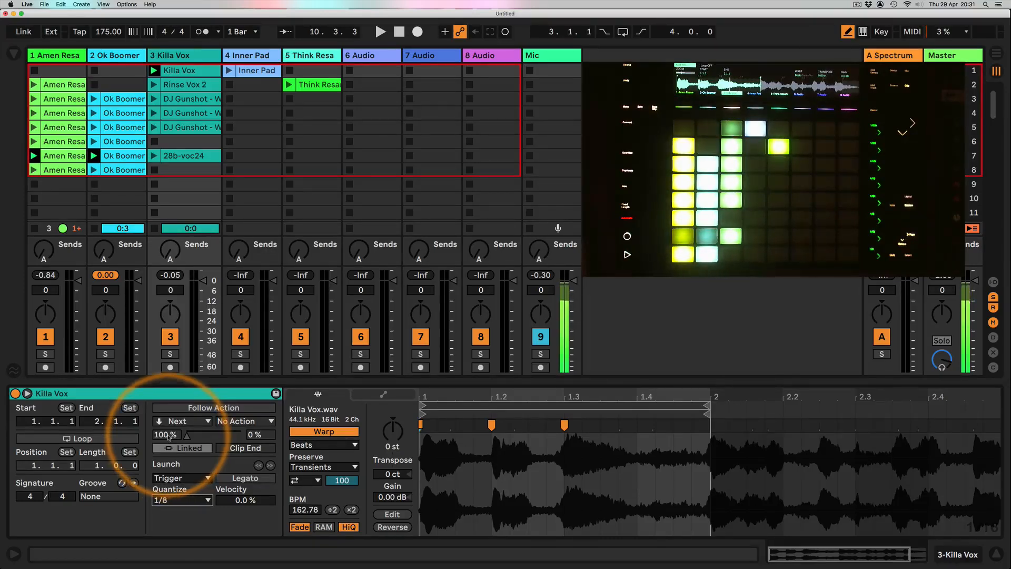
{"action": "left_click", "coordinate": [243, 32]}
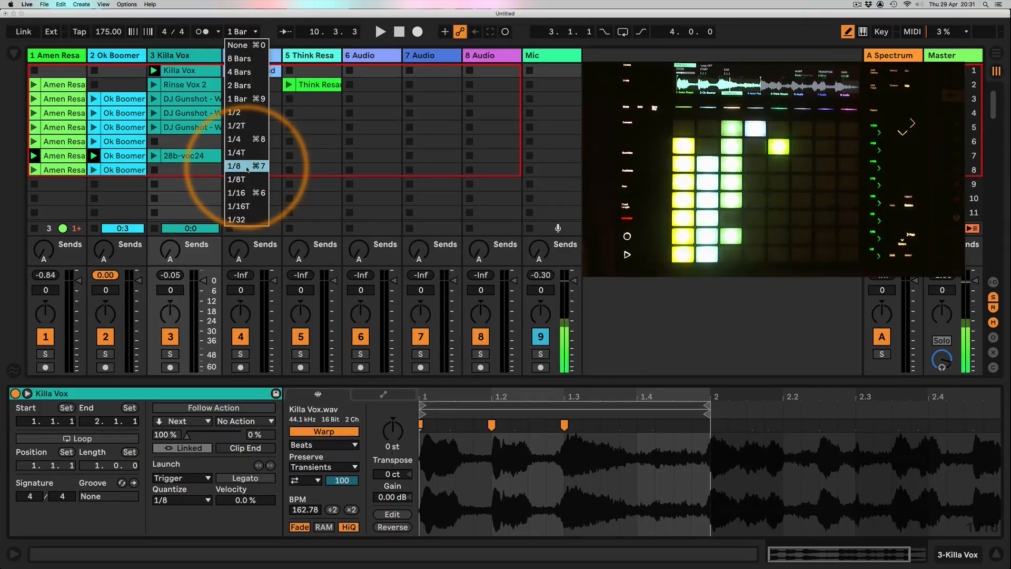
{"action": "left_click", "coordinate": [241, 32]}
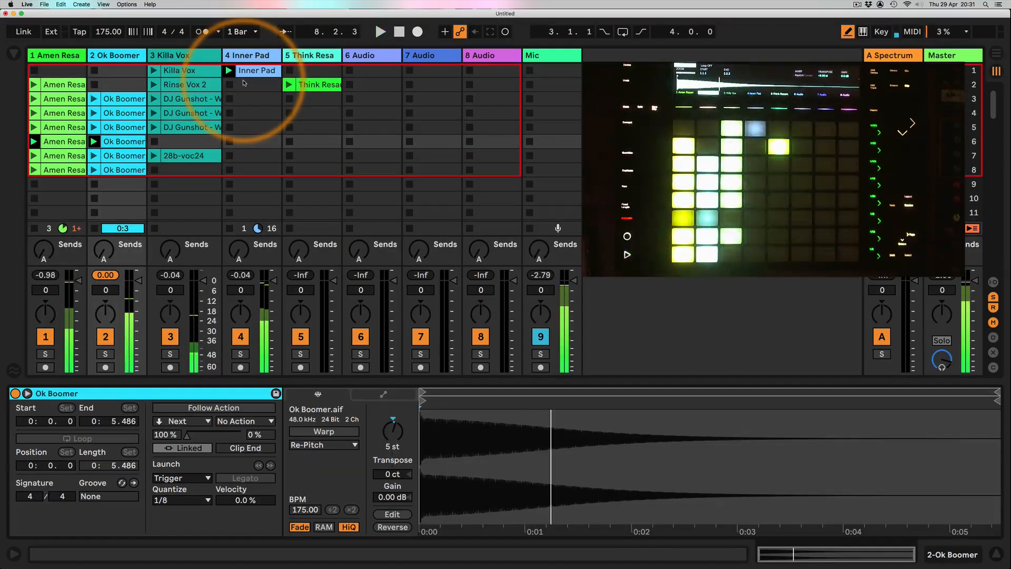
Launch the Rinse Vox 2 clip in scene 2 to audition it, then stop playback
{"action": "left_click", "coordinate": [179, 71]}
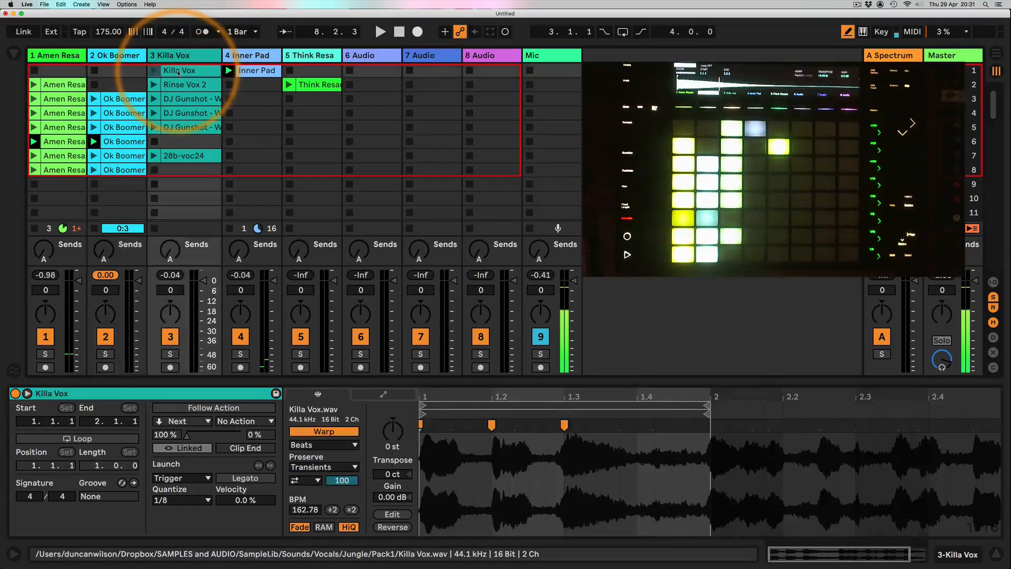
{"action": "left_click", "coordinate": [166, 87]}
{"action": "left_click", "coordinate": [153, 85]}
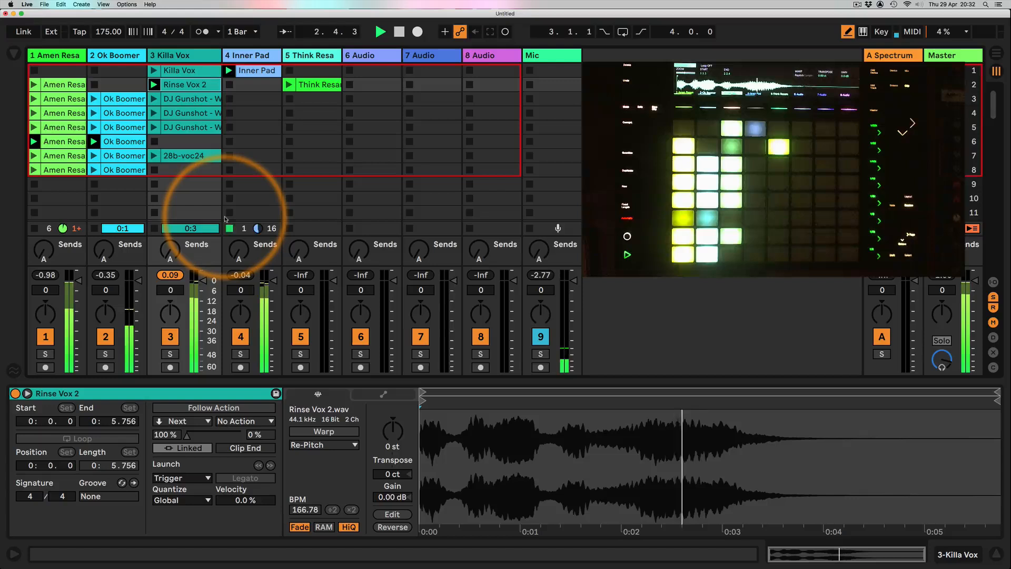
{"action": "key", "text": "space"}
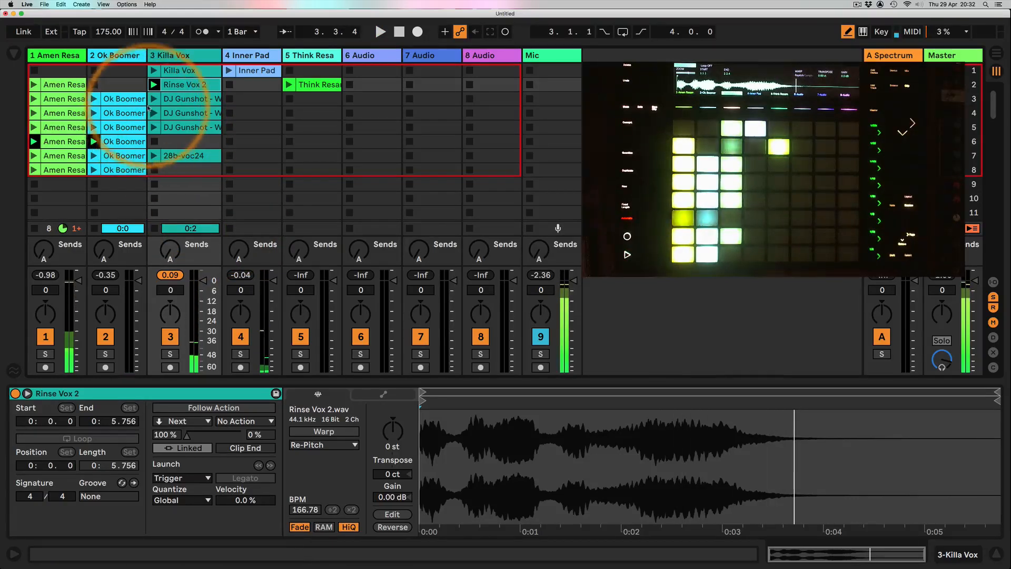
Stop the Amen and Ok Boomer clips and audition the DJ Gunshot clips in scenes 3 and 4
{"action": "left_click", "coordinate": [34, 228]}
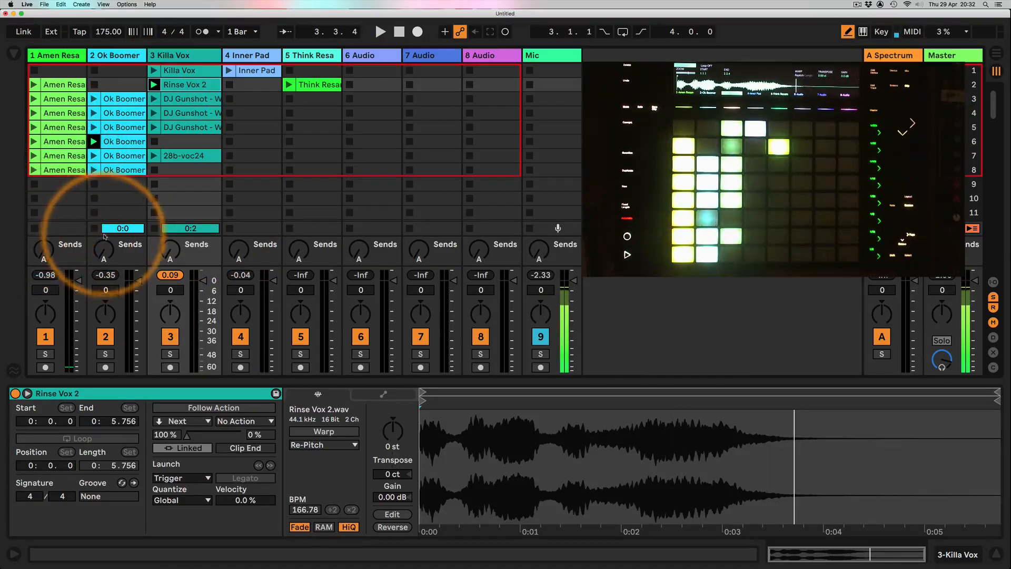
{"action": "left_click", "coordinate": [94, 228]}
{"action": "left_click", "coordinate": [154, 99]}
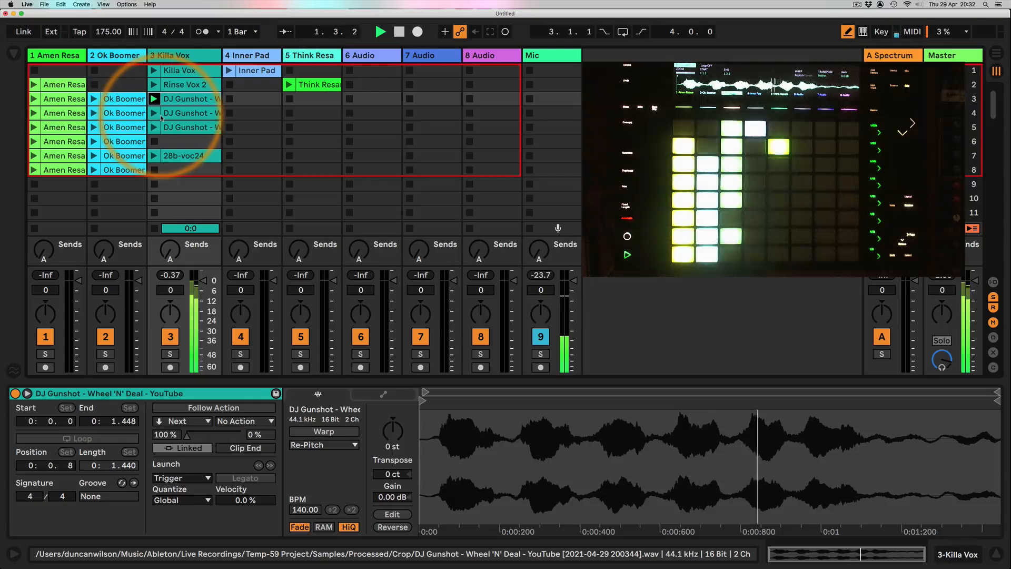
{"action": "left_click", "coordinate": [153, 113]}
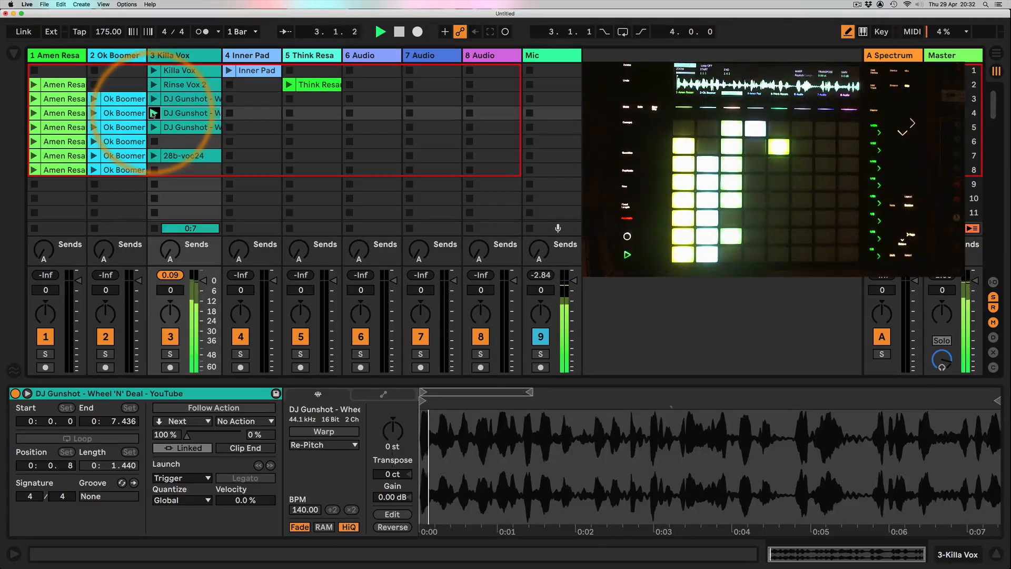
Warp the scene 4 DJ Gunshot clip in Texture mode and double its segment BPM to 516.41
{"action": "left_click", "coordinate": [314, 431]}
{"action": "left_click", "coordinate": [323, 444]}
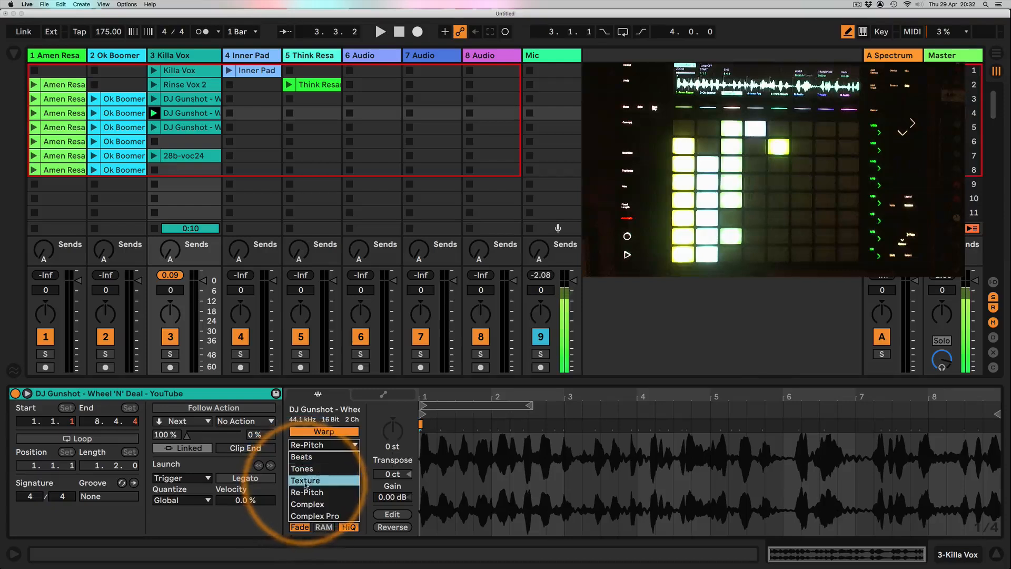
{"action": "left_click", "coordinate": [309, 482]}
{"action": "left_click", "coordinate": [351, 509]}
{"action": "left_click", "coordinate": [350, 509]}
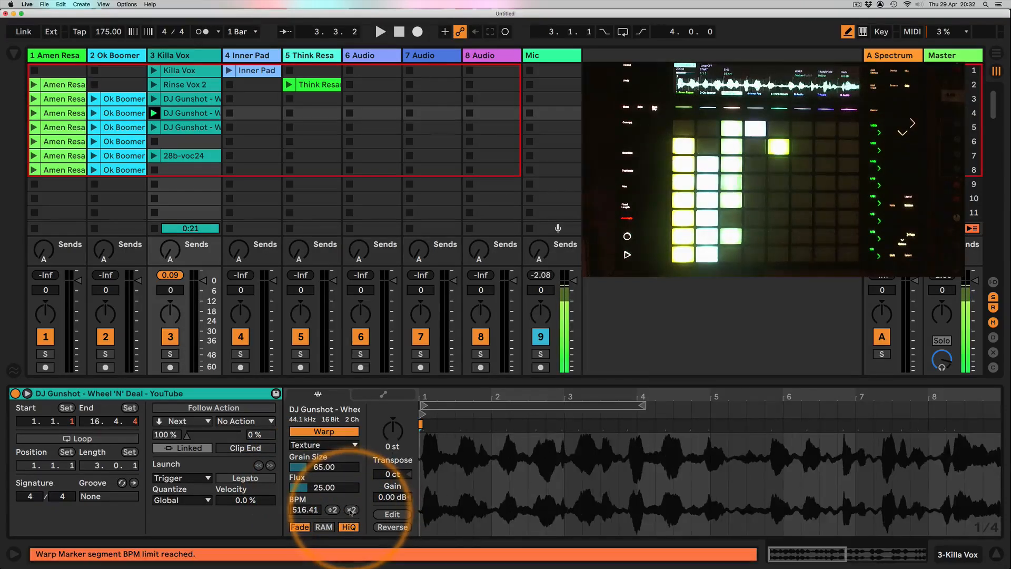
Play the scene 4 DJ Gunshot clip while setting its Flux to 0.00 and Grain Size to 44.82
{"action": "left_click", "coordinate": [153, 113]}
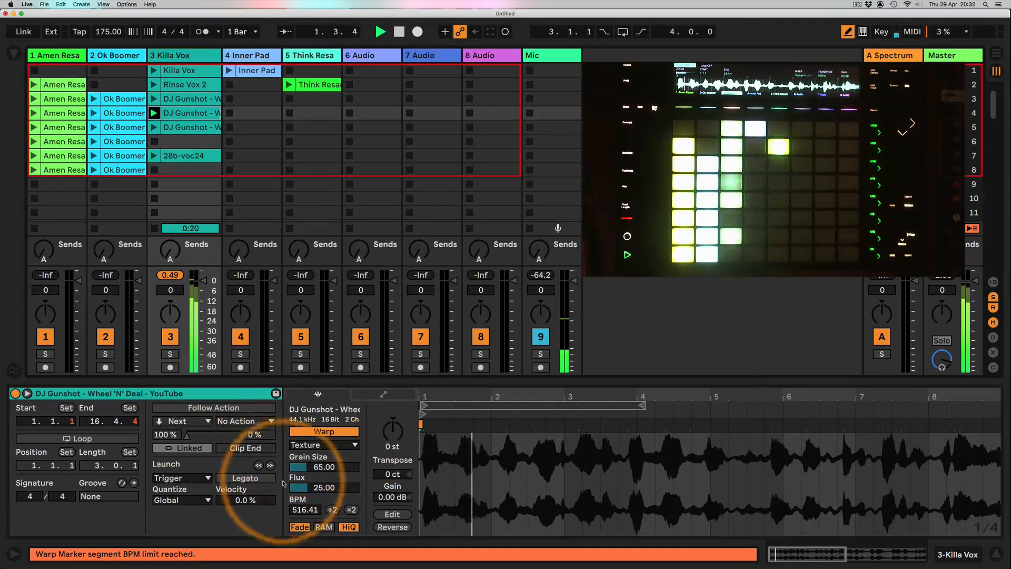
{"action": "left_click_drag", "start_coordinate": [307, 487], "coordinate": [304, 478]}
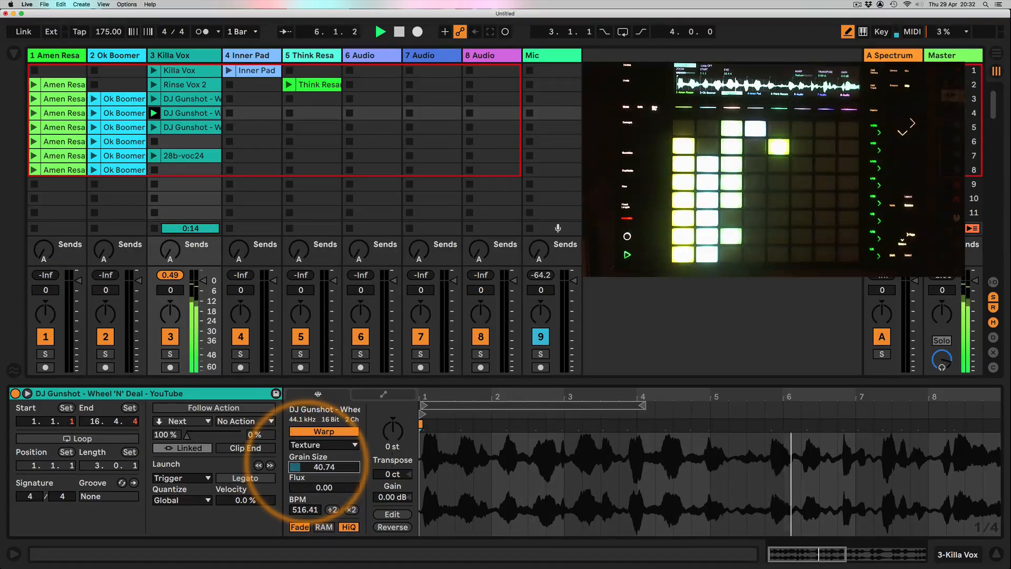
Add the Echo audio effect to return track A
{"action": "left_click", "coordinate": [15, 55]}
{"action": "scroll", "coordinate": [69, 194], "scroll_direction": "up", "scroll_amount": 10}
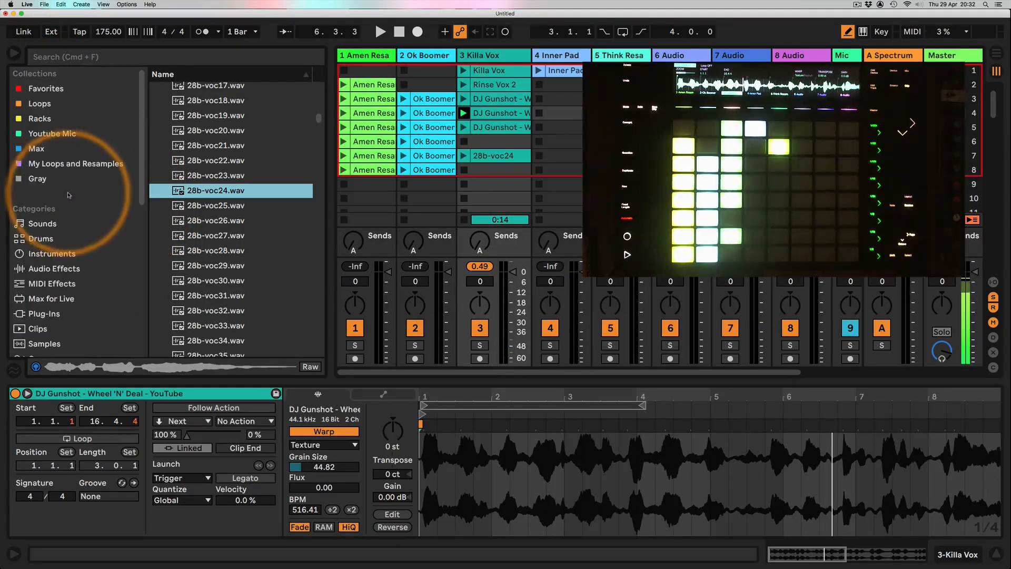
{"action": "left_click", "coordinate": [57, 268]}
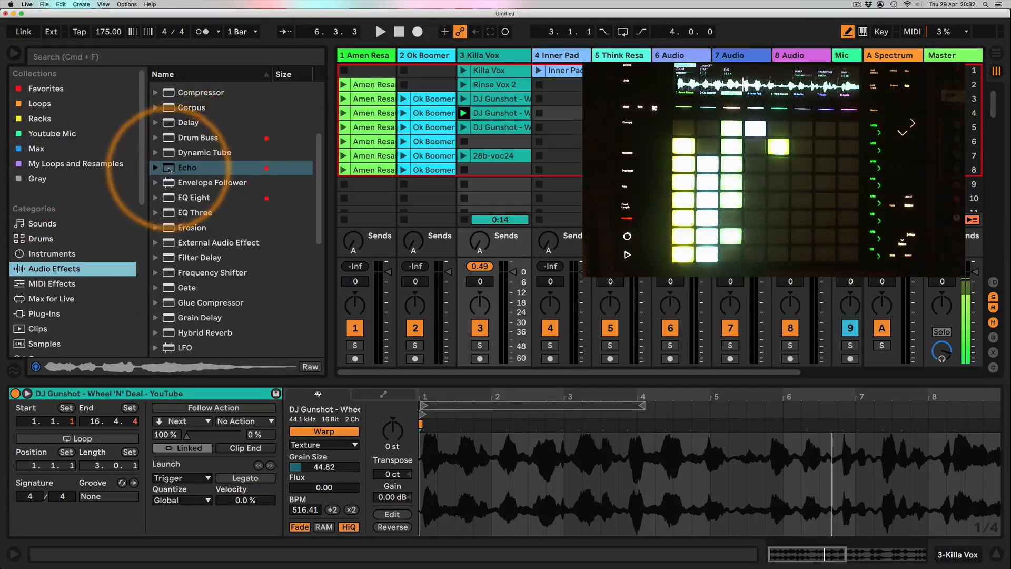
{"action": "left_click_drag", "start_coordinate": [169, 169], "coordinate": [879, 56]}
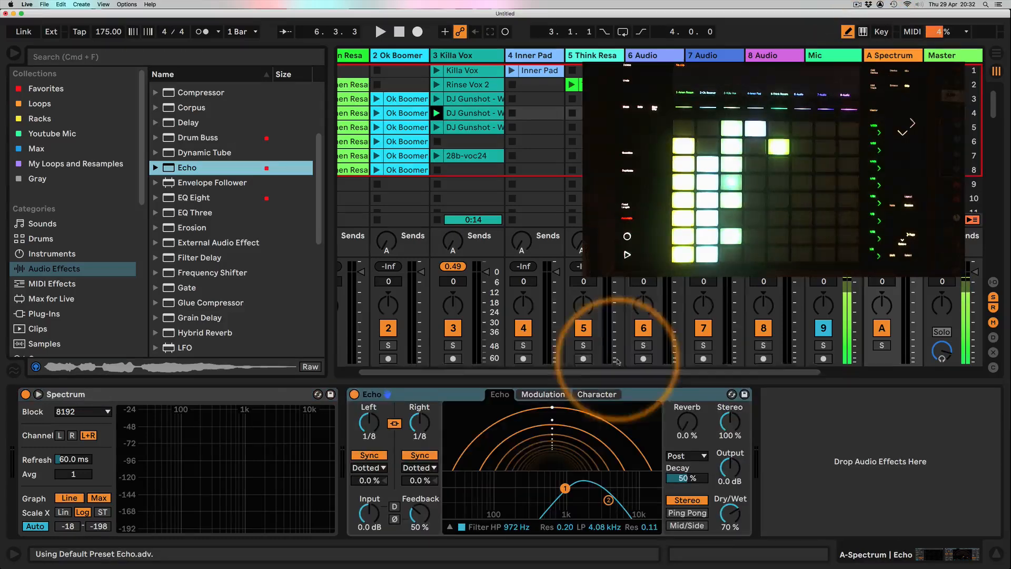
Delete the Spectrum device from return track A and hide the browser
{"action": "left_click", "coordinate": [154, 396]}
{"action": "key", "text": "Delete"}
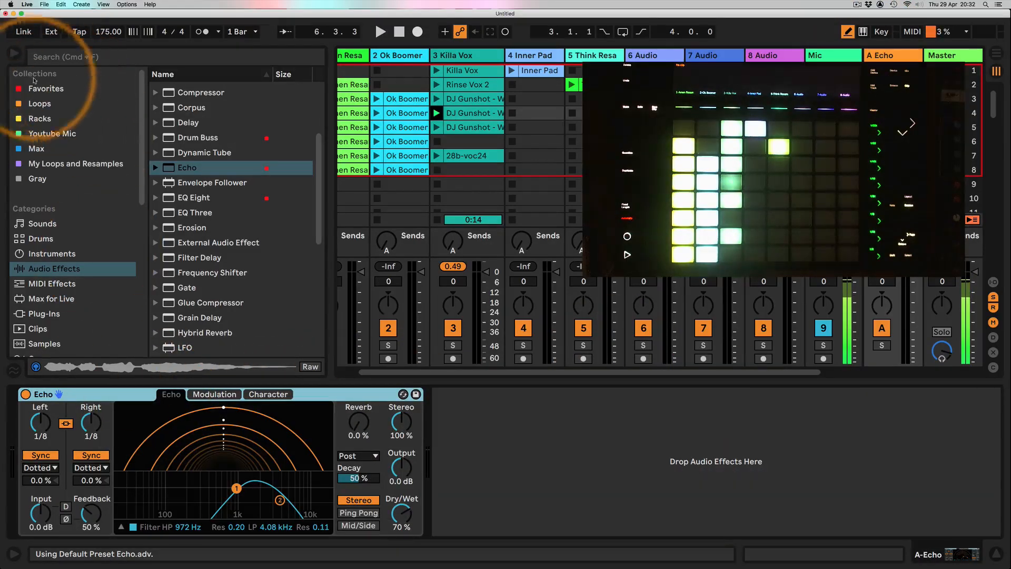
{"action": "left_click", "coordinate": [14, 53]}
Set Echo's Dry/Wet to 100% and its filter to 876 Hz high-pass and 4.19 kHz low-pass
{"action": "left_click_drag", "start_coordinate": [403, 515], "coordinate": [404, 494]}
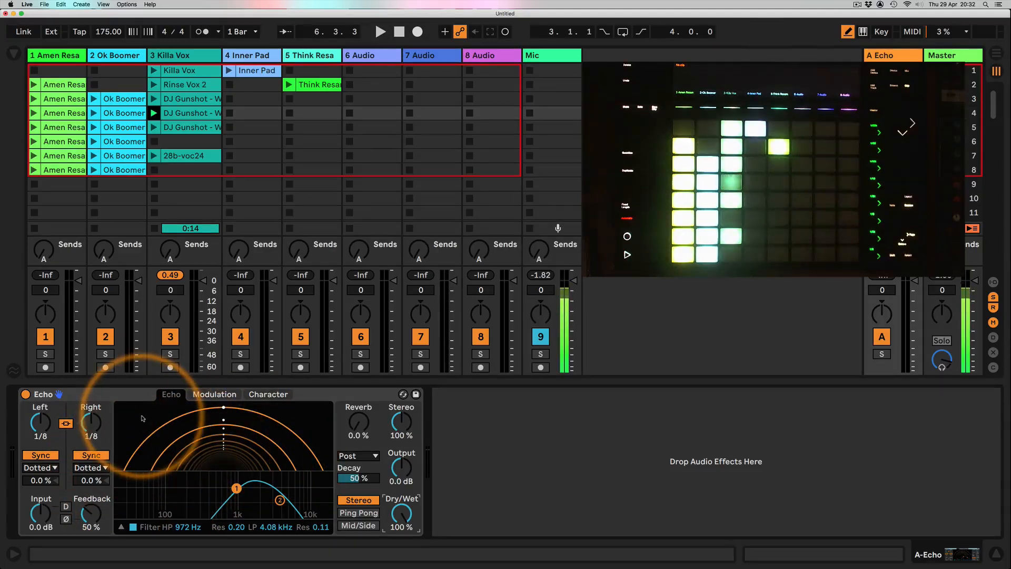
{"action": "left_click_drag", "start_coordinate": [236, 488], "coordinate": [280, 500]}
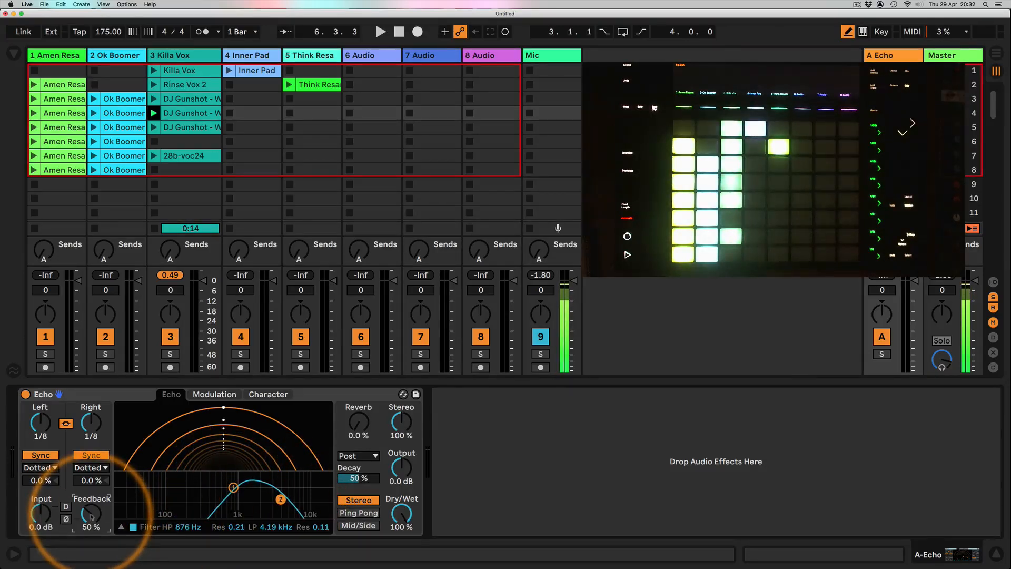
Set the Echo Feedback on return track A to 65%
{"action": "left_click", "coordinate": [92, 517]}
{"action": "type", "text": "65"}
{"action": "key", "text": "Return"}
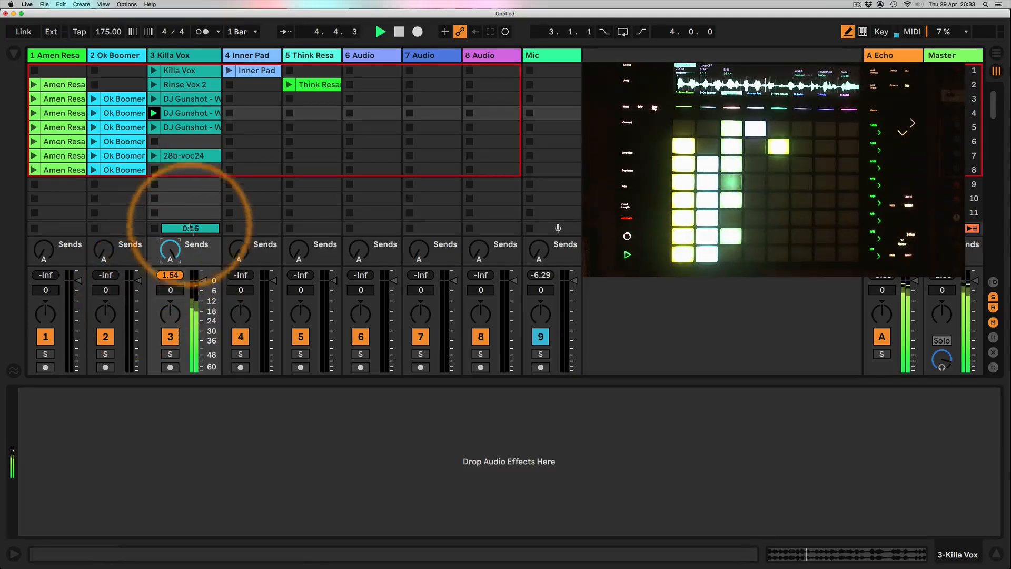
Set the launch quantization of all six vocal clips on the Killa Vox track to 1/8
{"action": "left_click", "coordinate": [180, 128]}
{"action": "left_click", "coordinate": [181, 156]}
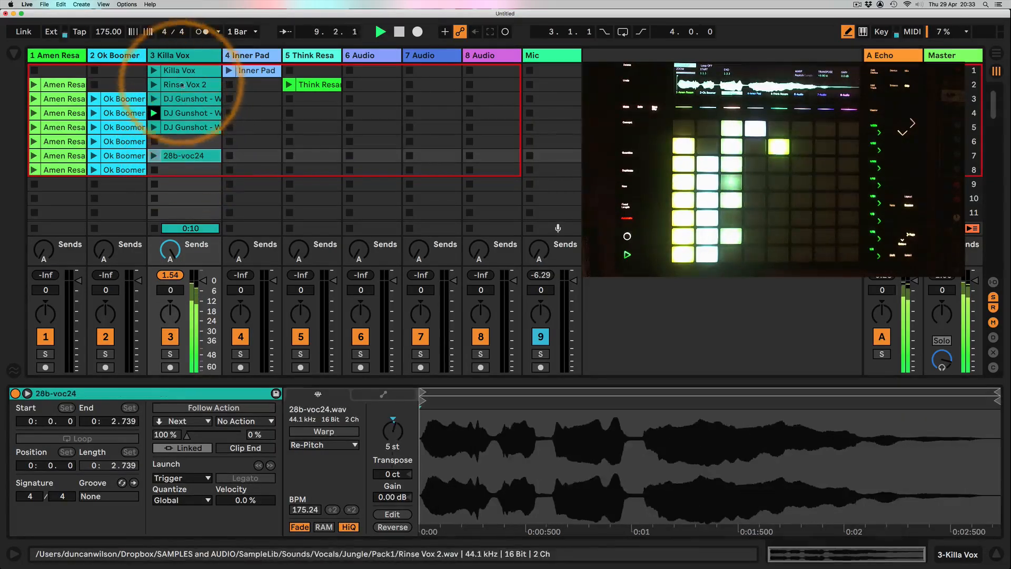
{"action": "left_click", "coordinate": [179, 70], "text": "shift"}
{"action": "left_click", "coordinate": [181, 500]}
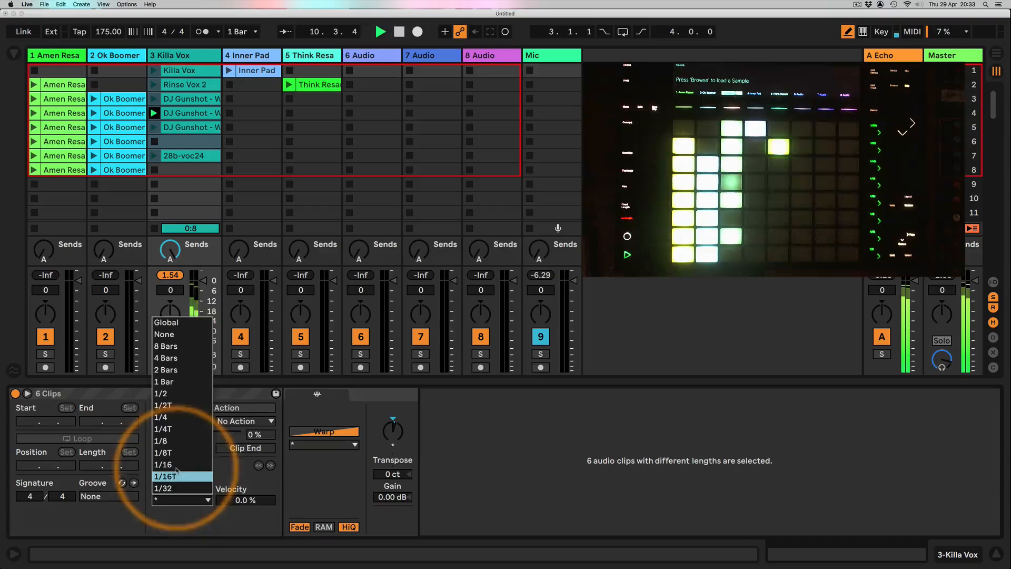
{"action": "left_click", "coordinate": [181, 475]}
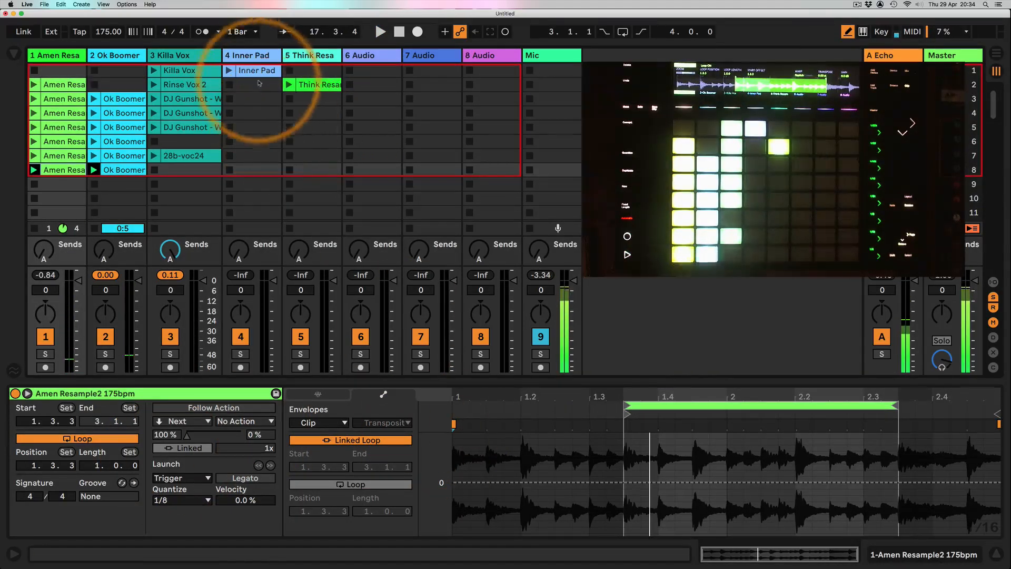
Move the Inner Pad clip on track 4 from scene 1 down to scene 8
{"action": "left_click", "coordinate": [252, 70]}
{"action": "left_click_drag", "start_coordinate": [251, 126], "coordinate": [251, 170]}
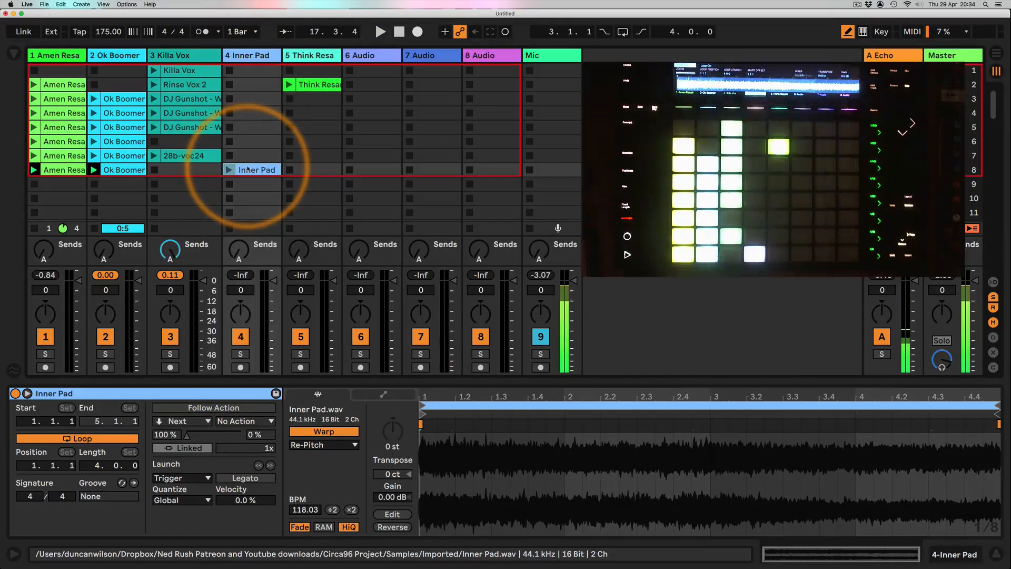
Turn off Warp for the Inner Pad clip and set its launch quantization to 1/8
{"action": "left_click", "coordinate": [308, 434]}
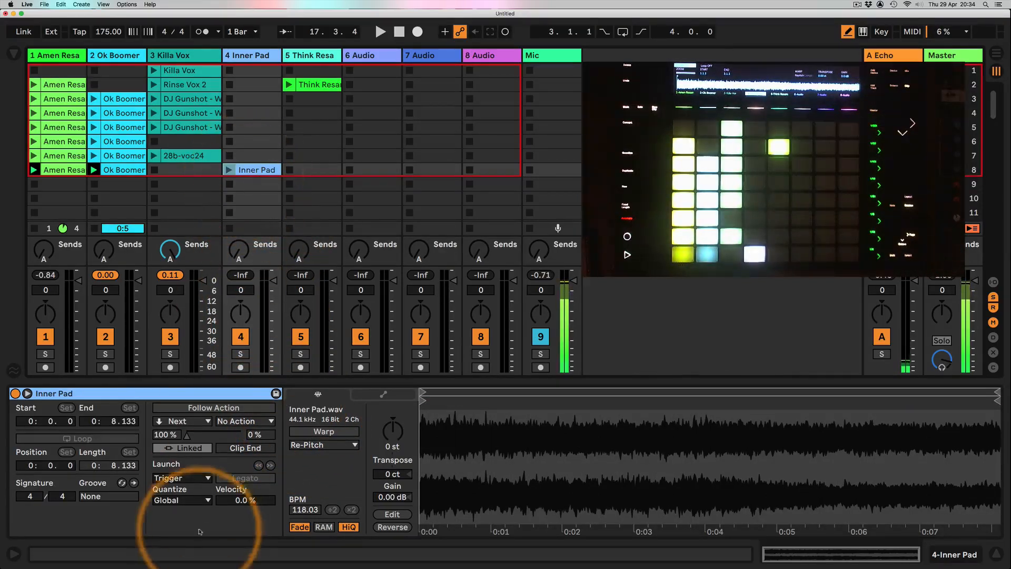
{"action": "left_click", "coordinate": [182, 500]}
{"action": "left_click", "coordinate": [178, 442]}
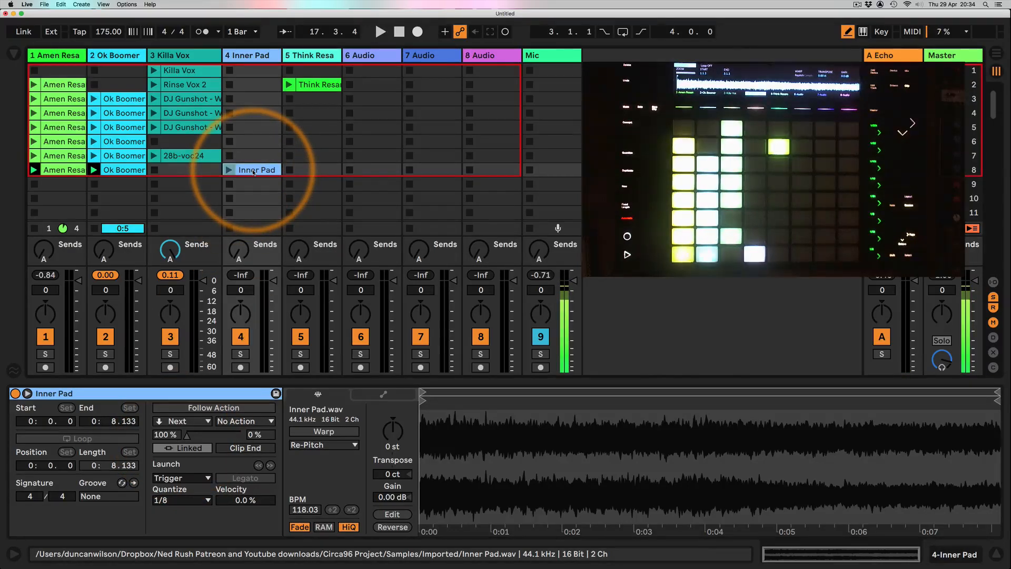
Duplicate the Inner Pad clip into scenes 7 and 6, transposing the copies by 3 st and 6 st respectively
{"action": "left_click_drag", "start_coordinate": [253, 170], "coordinate": [254, 155]}
{"action": "left_click_drag", "start_coordinate": [393, 429], "coordinate": [346, 437]}
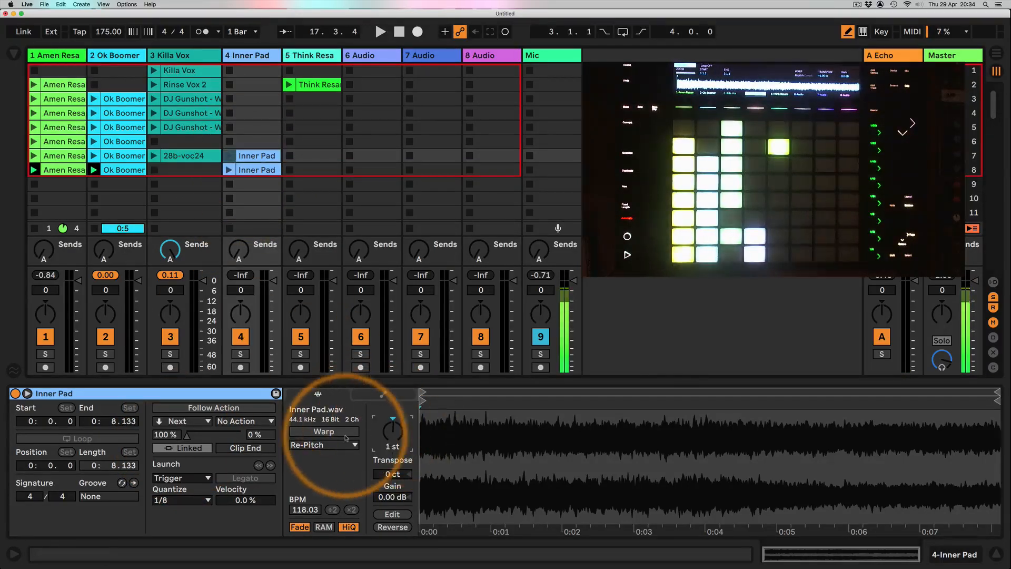
{"action": "left_click_drag", "start_coordinate": [258, 158], "coordinate": [258, 142]}
{"action": "left_click", "coordinate": [374, 427]}
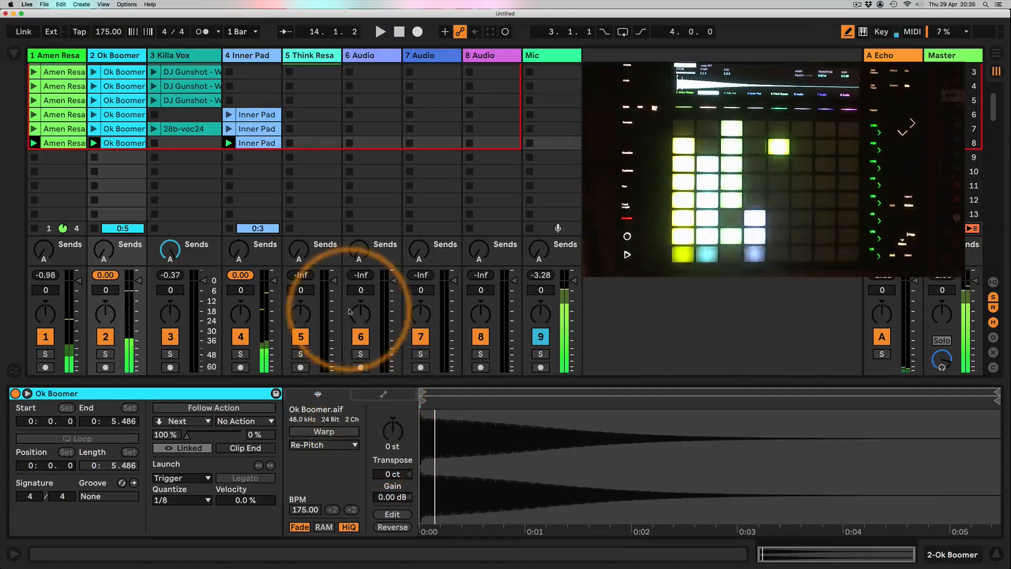
Set the launch mode of all three Inner Pad clips to Gate
{"action": "left_click", "coordinate": [264, 143]}
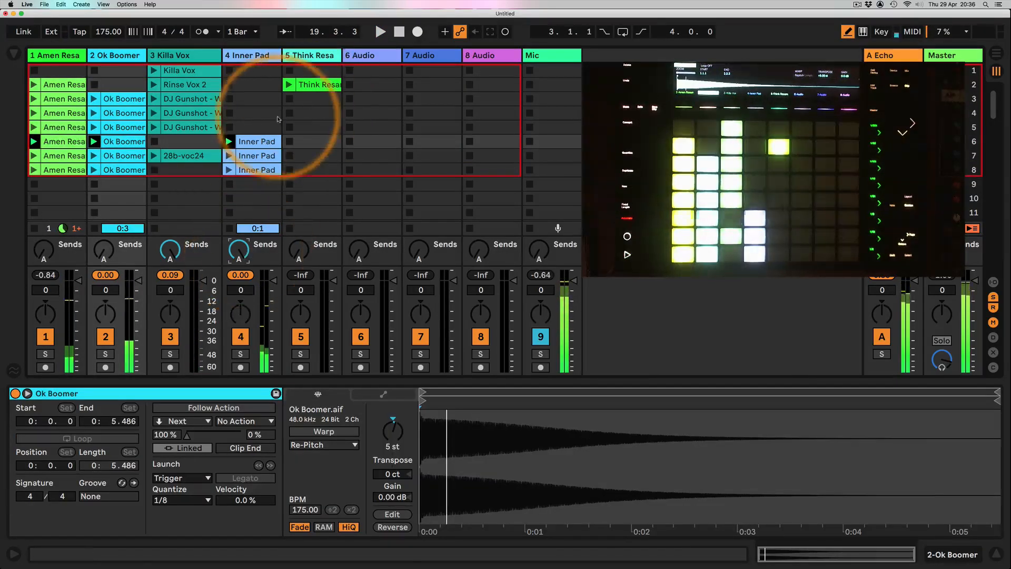
{"action": "left_click", "coordinate": [257, 143]}
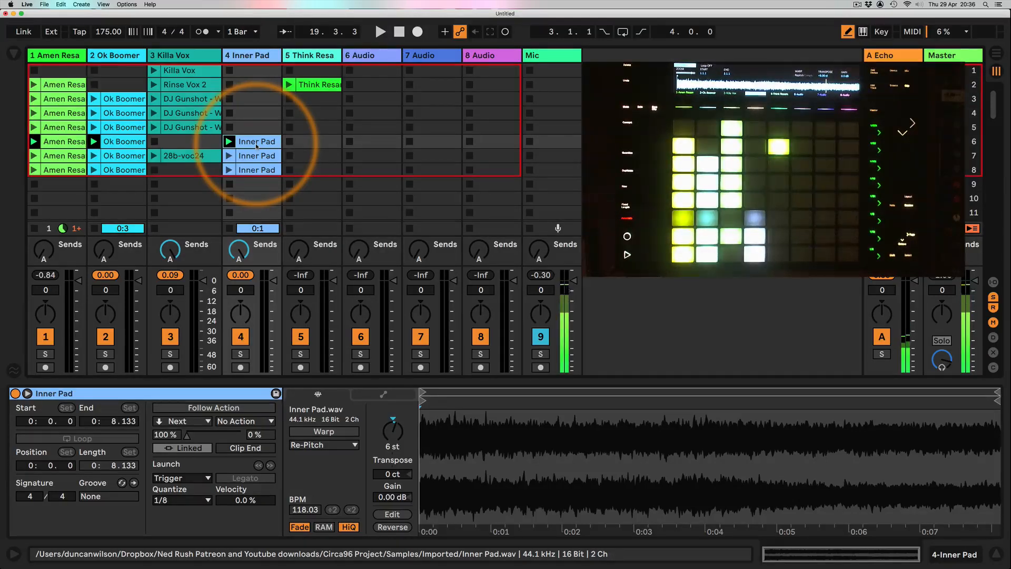
{"action": "left_click", "coordinate": [176, 477]}
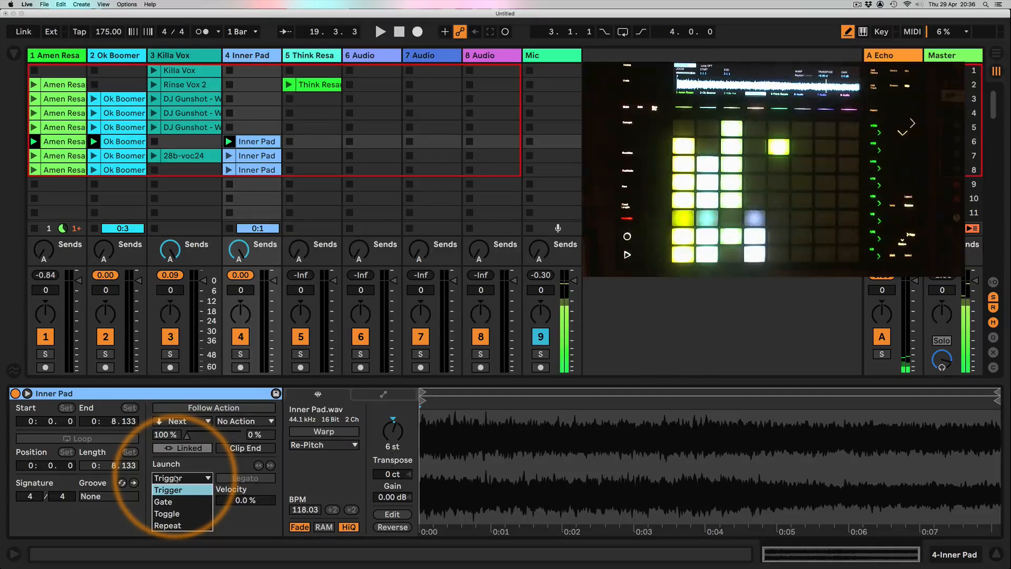
{"action": "left_click", "coordinate": [167, 502]}
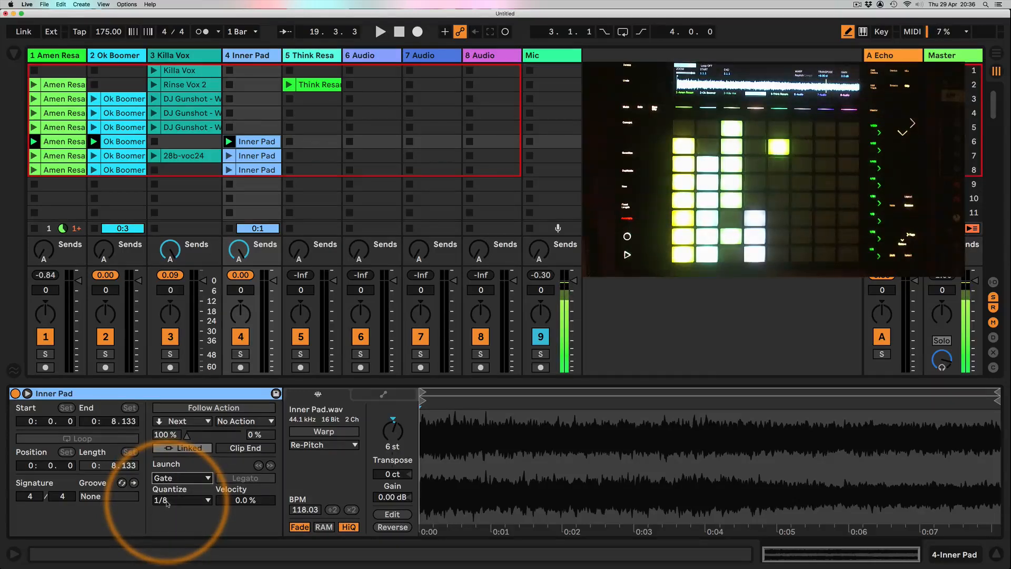
{"action": "left_click", "coordinate": [258, 169], "text": "shift"}
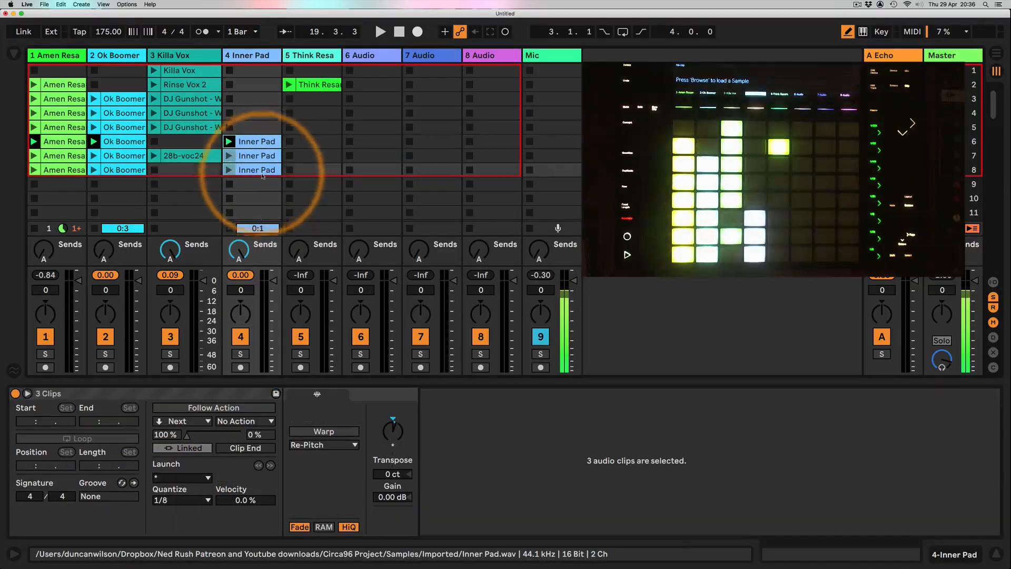
{"action": "left_click", "coordinate": [181, 477]}
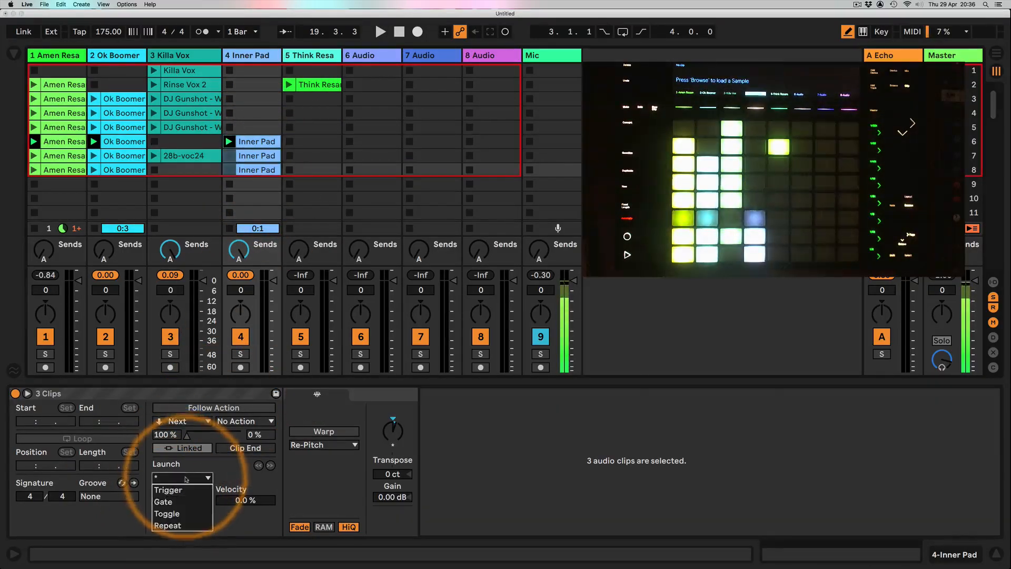
{"action": "left_click", "coordinate": [168, 502]}
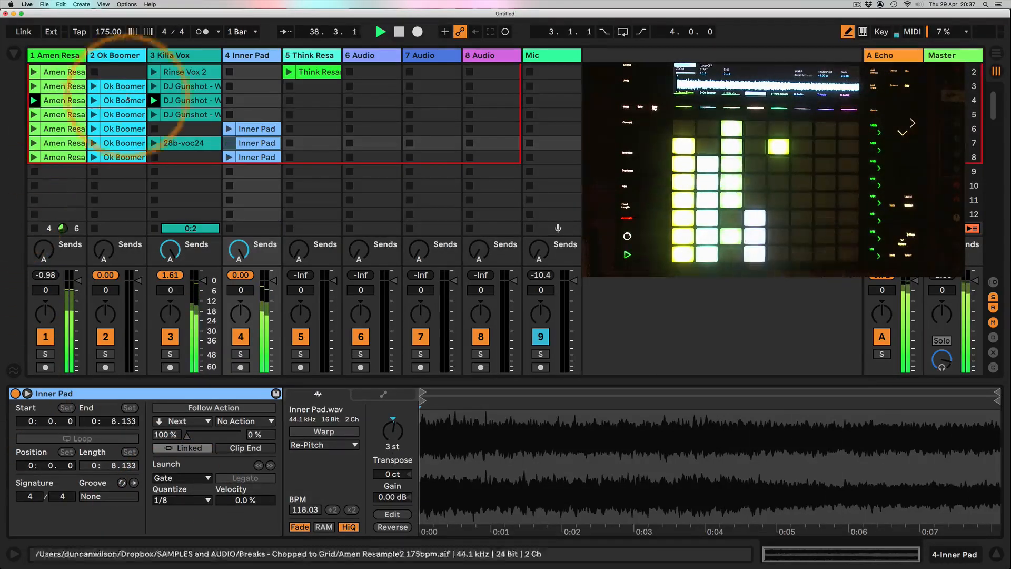
Set the launch mode of the scene 4 DJ Gunshot clip to Gate
{"action": "left_click", "coordinate": [186, 104]}
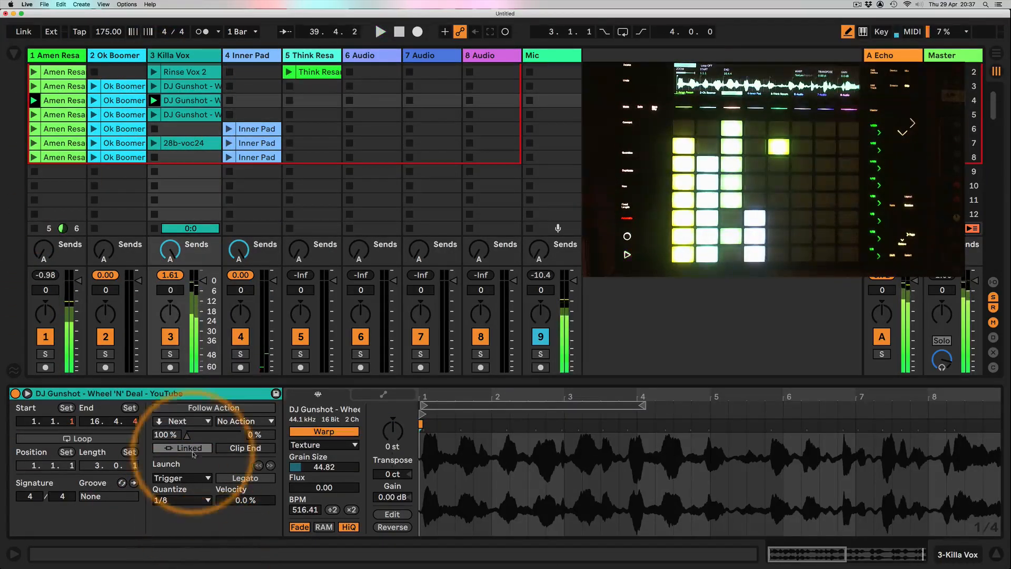
{"action": "left_click", "coordinate": [180, 477]}
{"action": "left_click", "coordinate": [164, 501]}
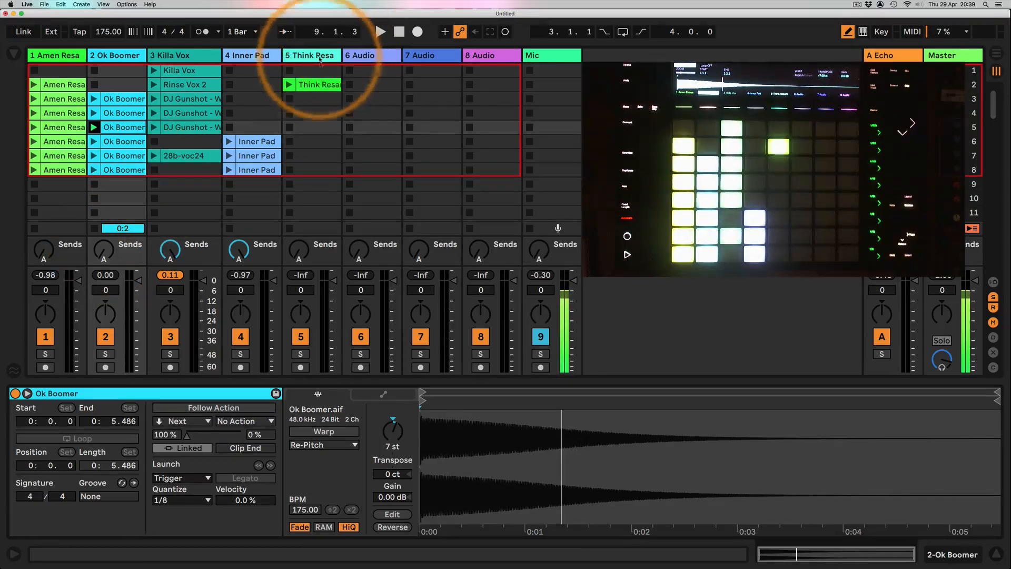
Play the Think Resample clip in scene 2 of track 5
{"action": "left_click", "coordinate": [291, 85]}
{"action": "left_click", "coordinate": [289, 85]}
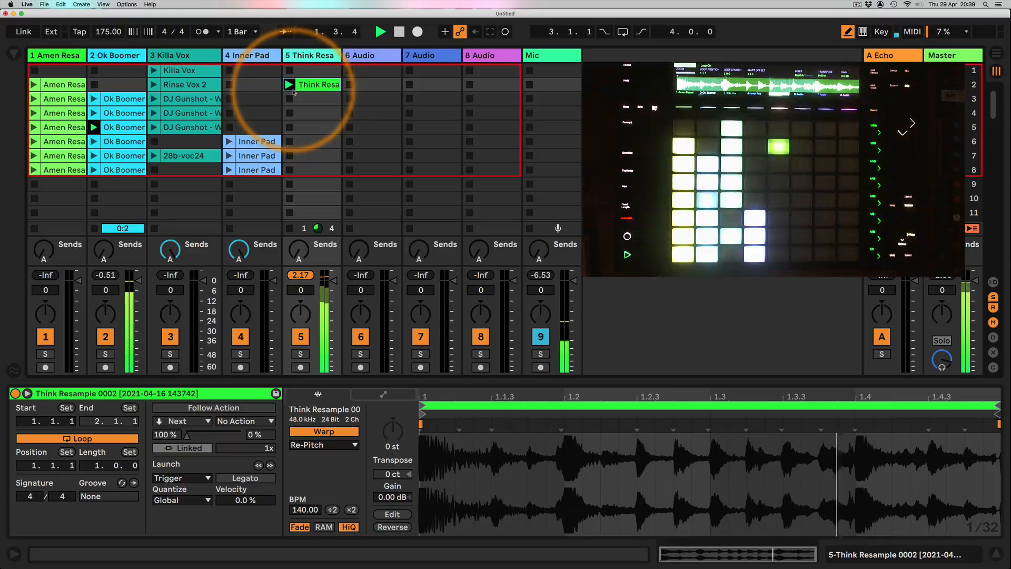